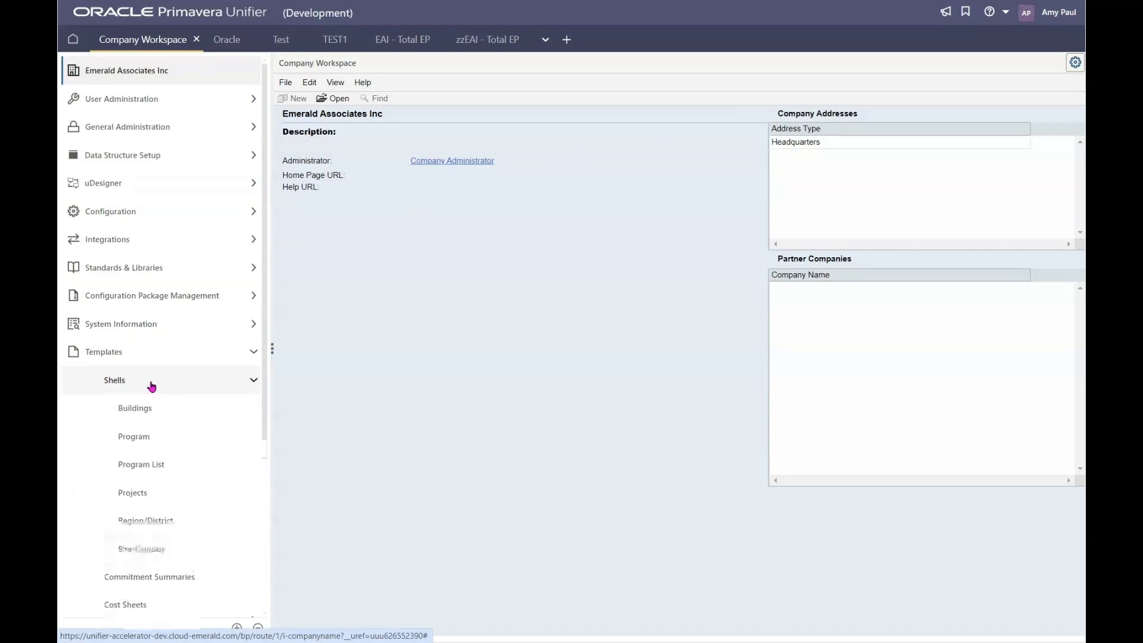
# Open the Projects shell templates and start creating a new project template manually.
pyautogui.click(156, 495)
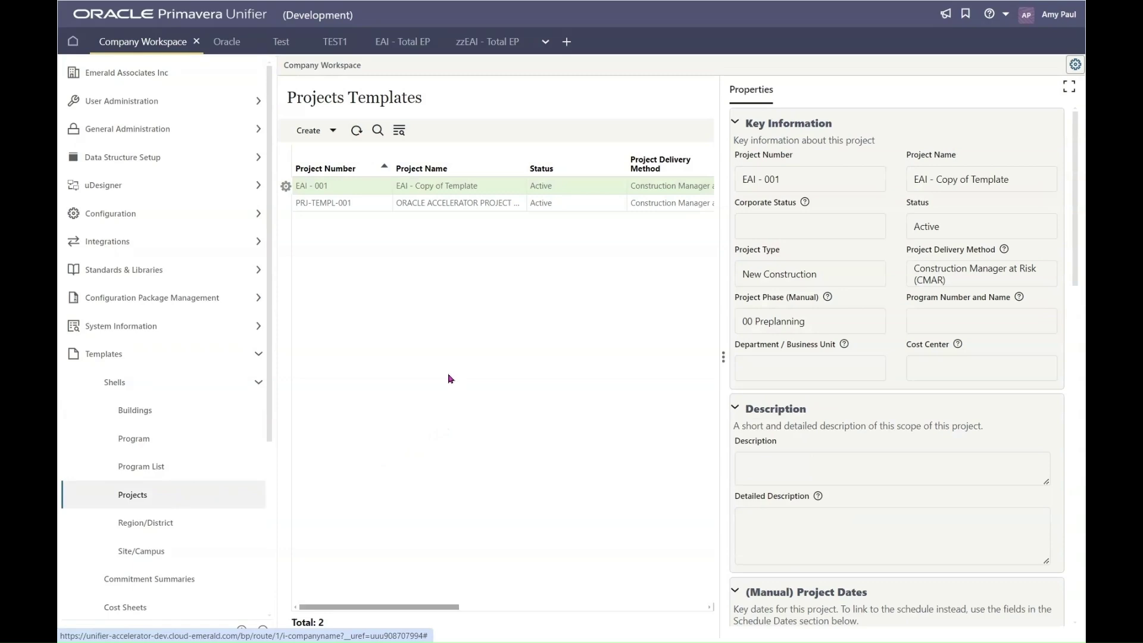
pyautogui.click(328, 131)
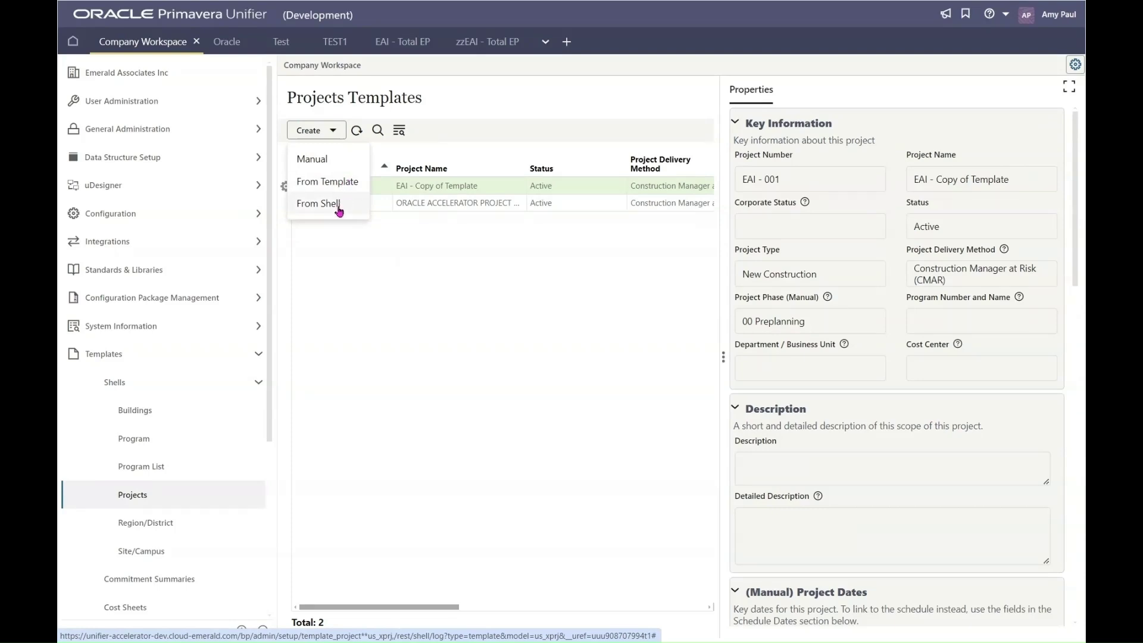
pyautogui.click(328, 161)
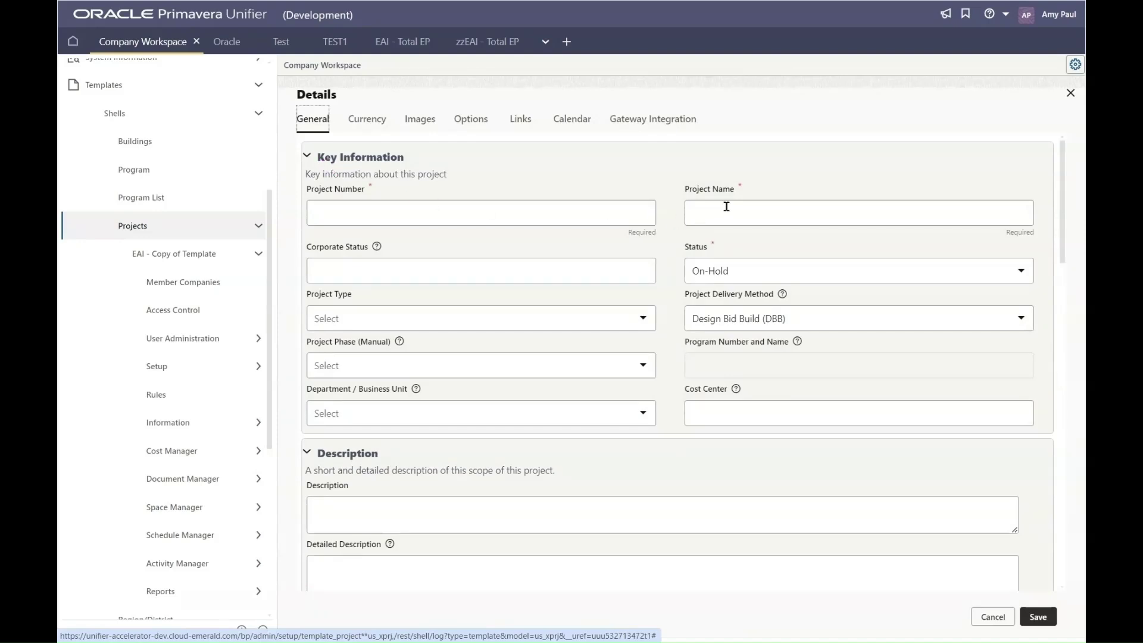
# Enter the project name EAI - Test and project number EAI - 002, and set the status to Active.
pyautogui.click(725, 213)
pyautogui.write('EAI ')
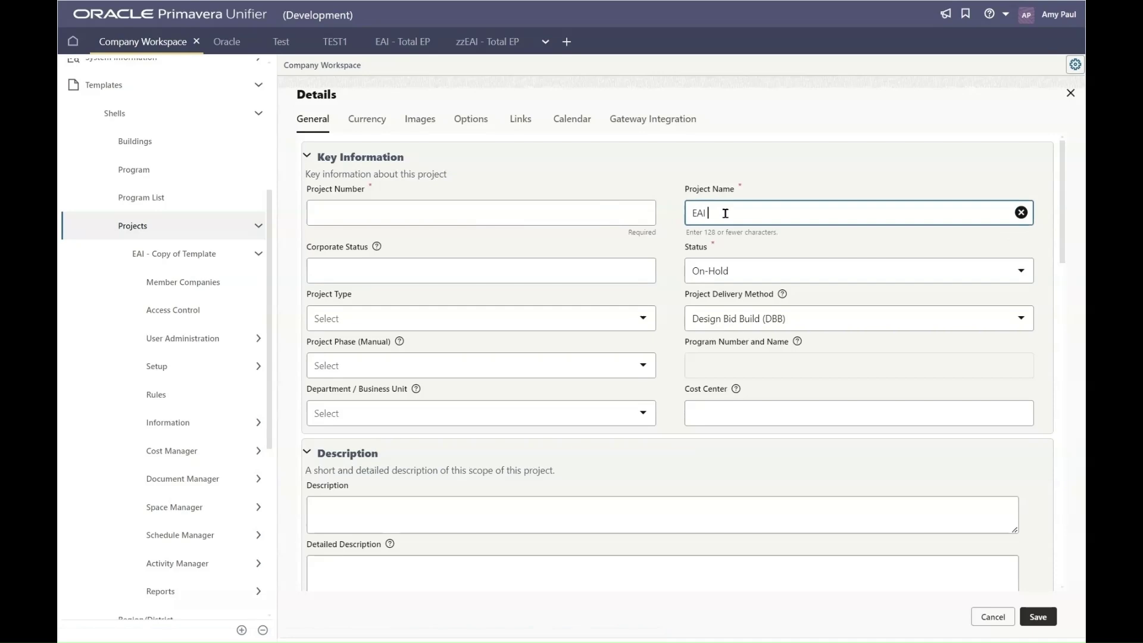
pyautogui.write('- Test')
pyautogui.click(418, 213)
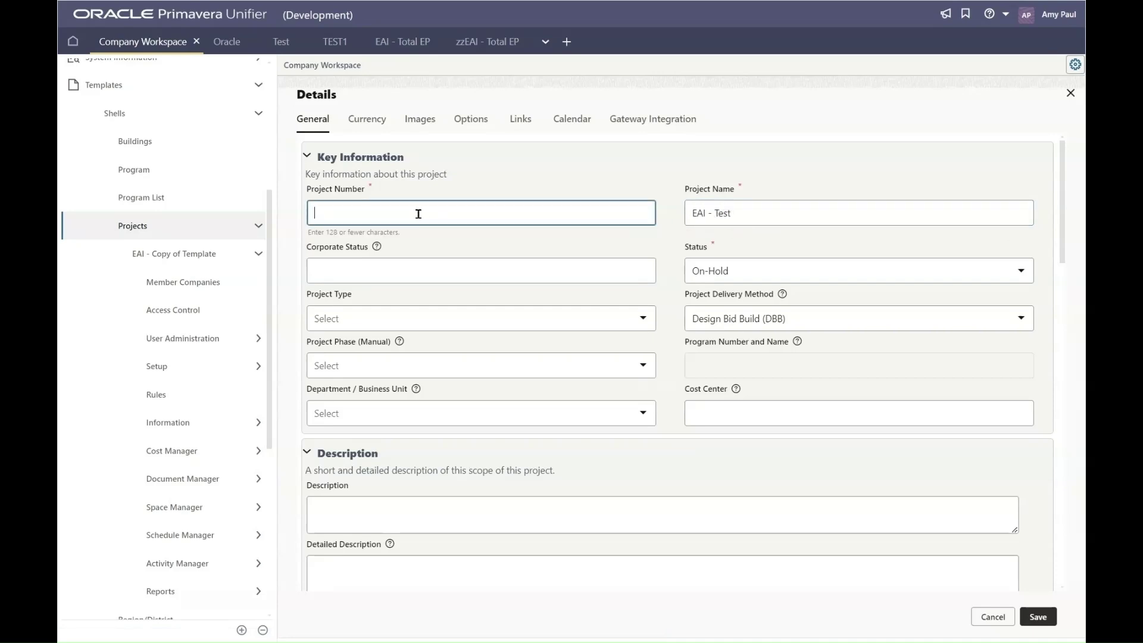
pyautogui.write('EAI - 002')
pyautogui.click(756, 267)
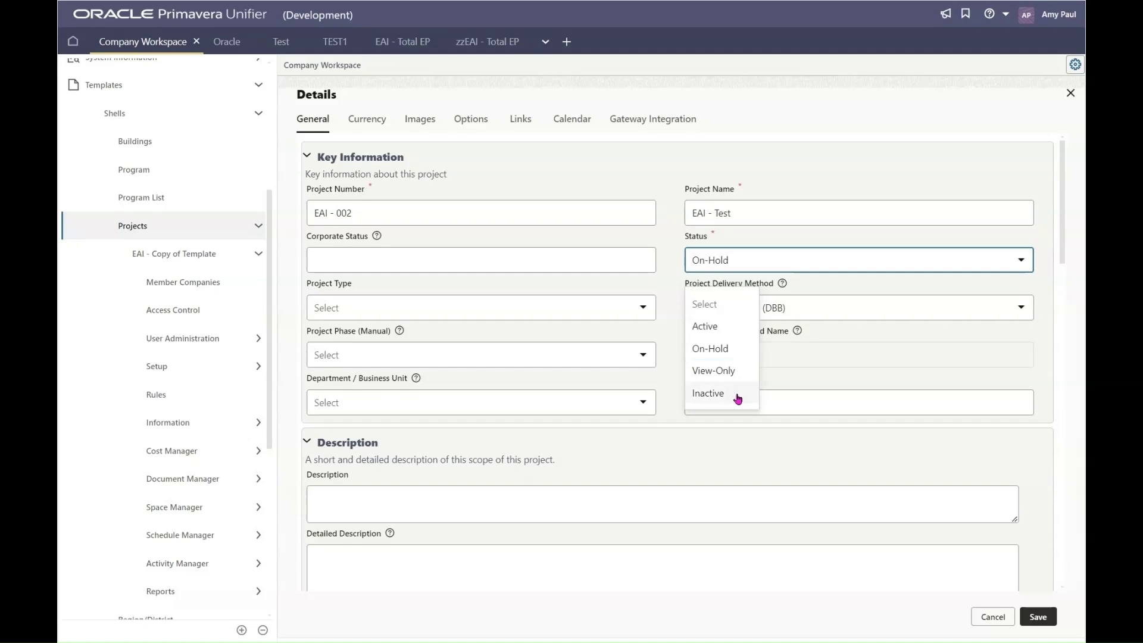
pyautogui.click(713, 331)
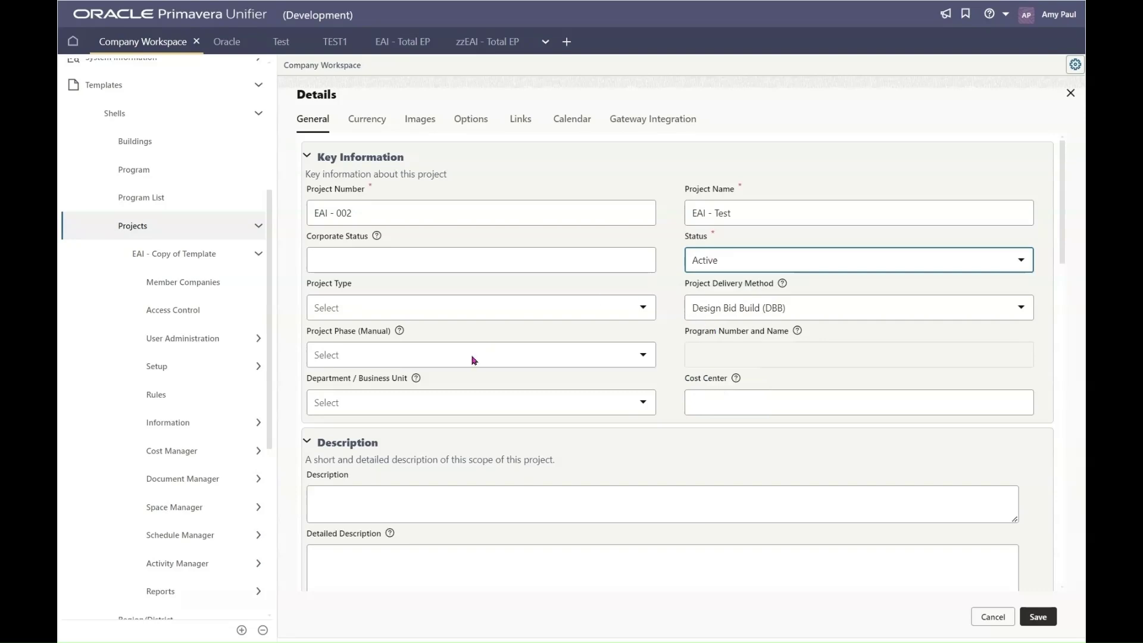
# Set the Project Start Date to 09/24/2024 in the manual project dates.
pyautogui.scroll(-1, 490, 397)
pyautogui.scroll(-10, 490, 397)
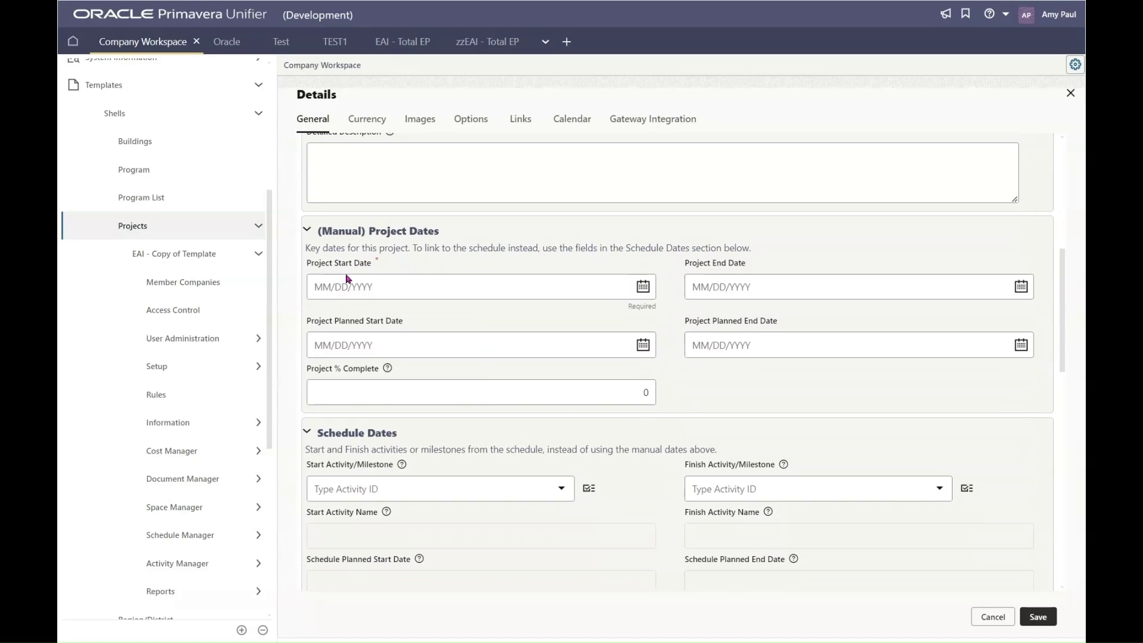
pyautogui.click(643, 287)
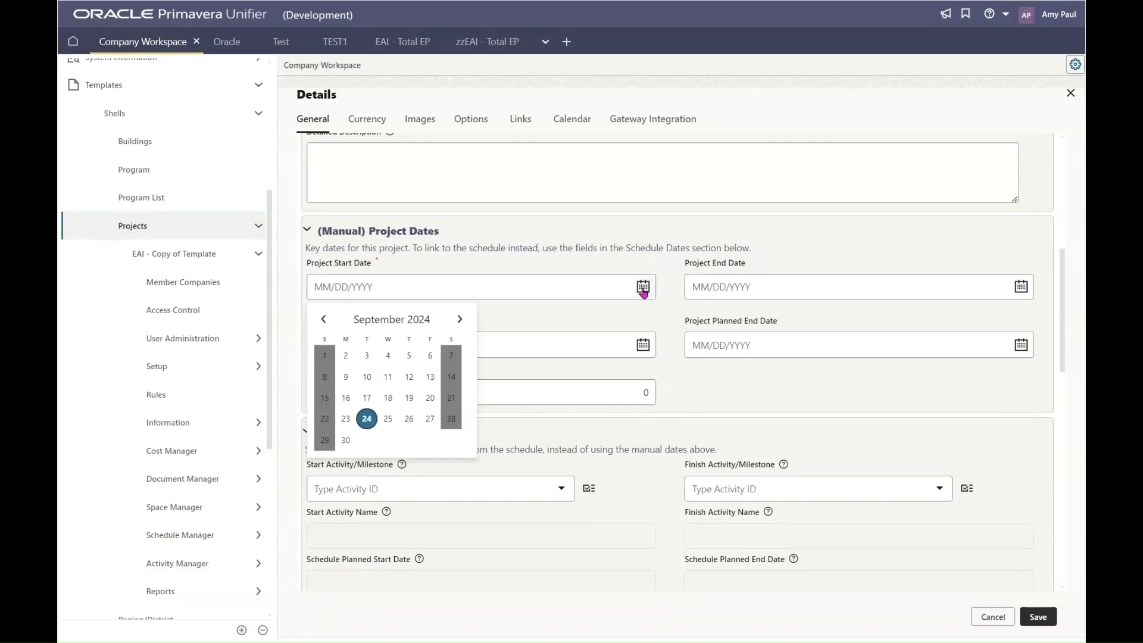
pyautogui.click(366, 421)
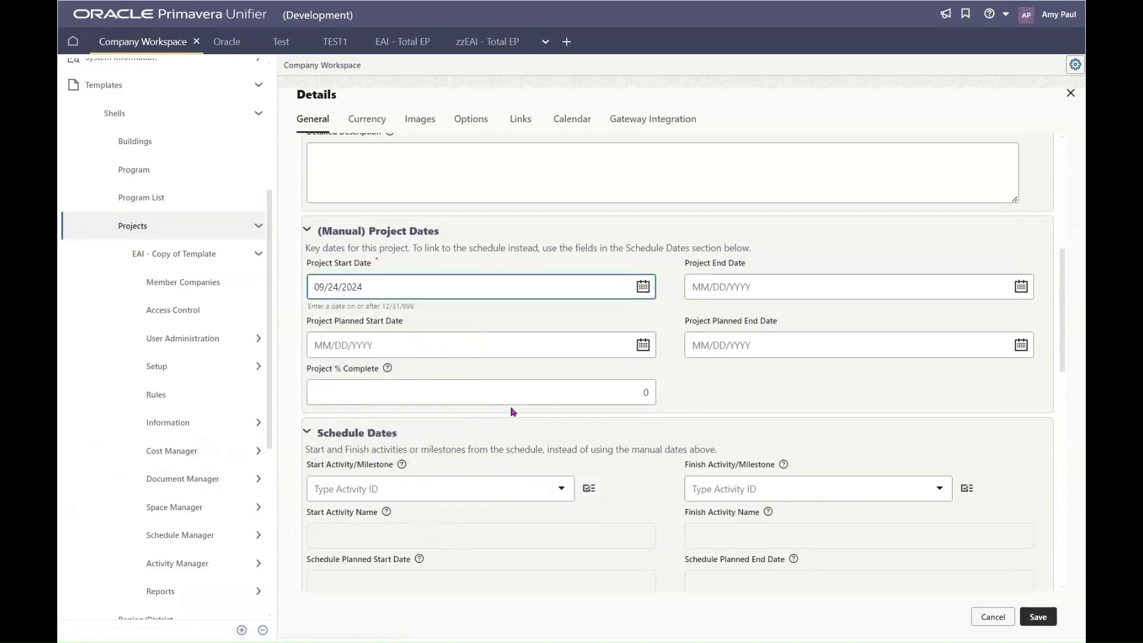
# Assign the signed-in user as Administrator in the Project Team section.
pyautogui.scroll(-8, 512, 411)
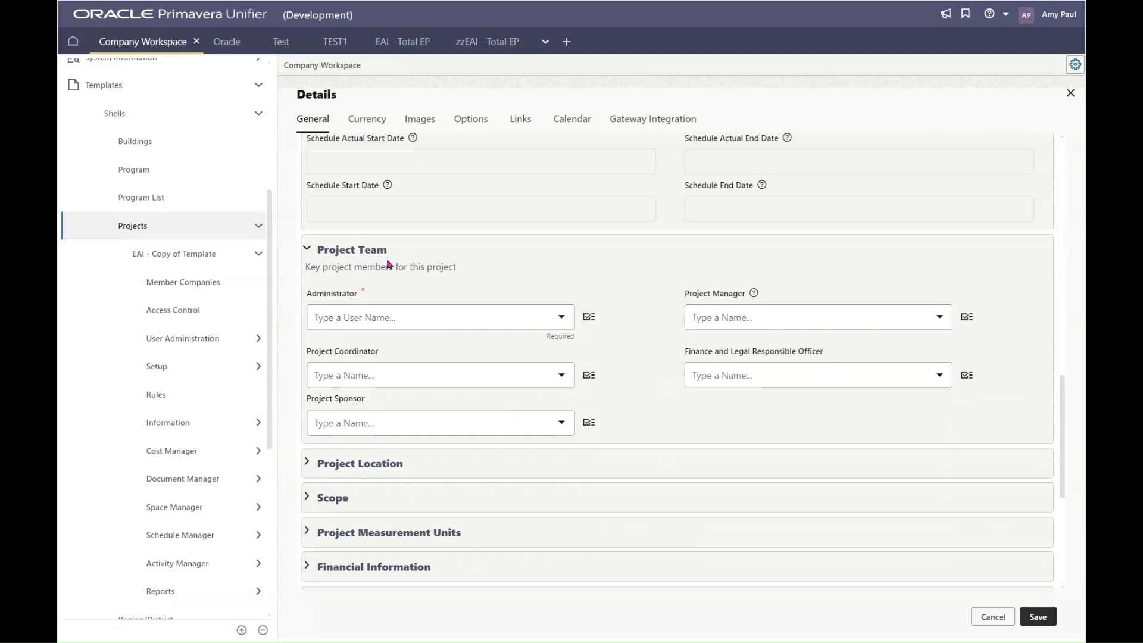
pyautogui.click(590, 323)
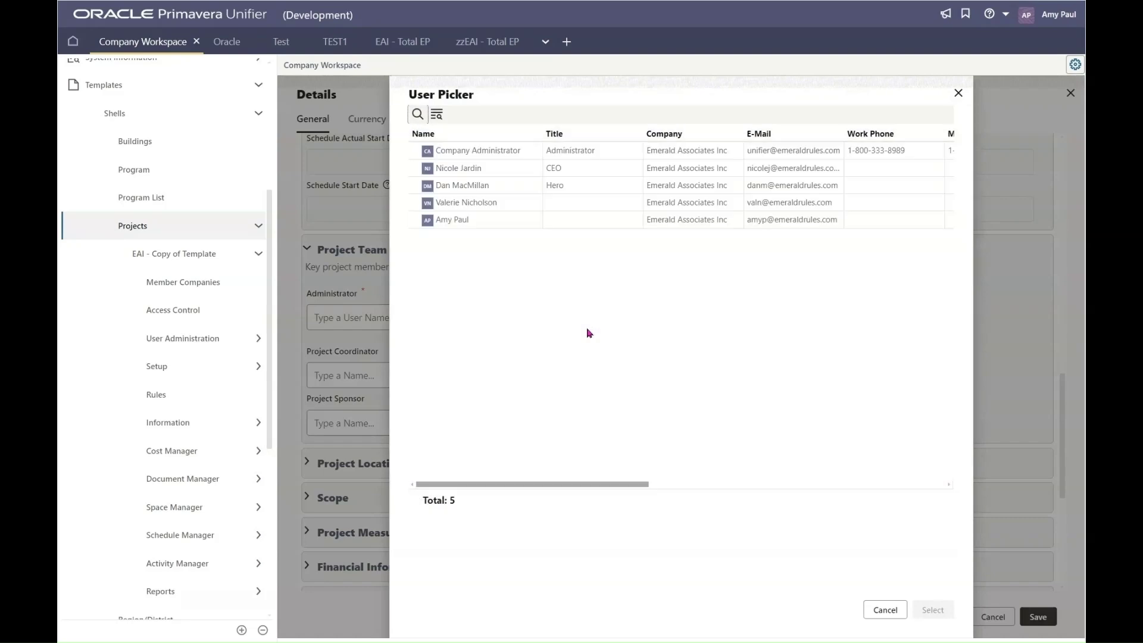
pyautogui.click(474, 221)
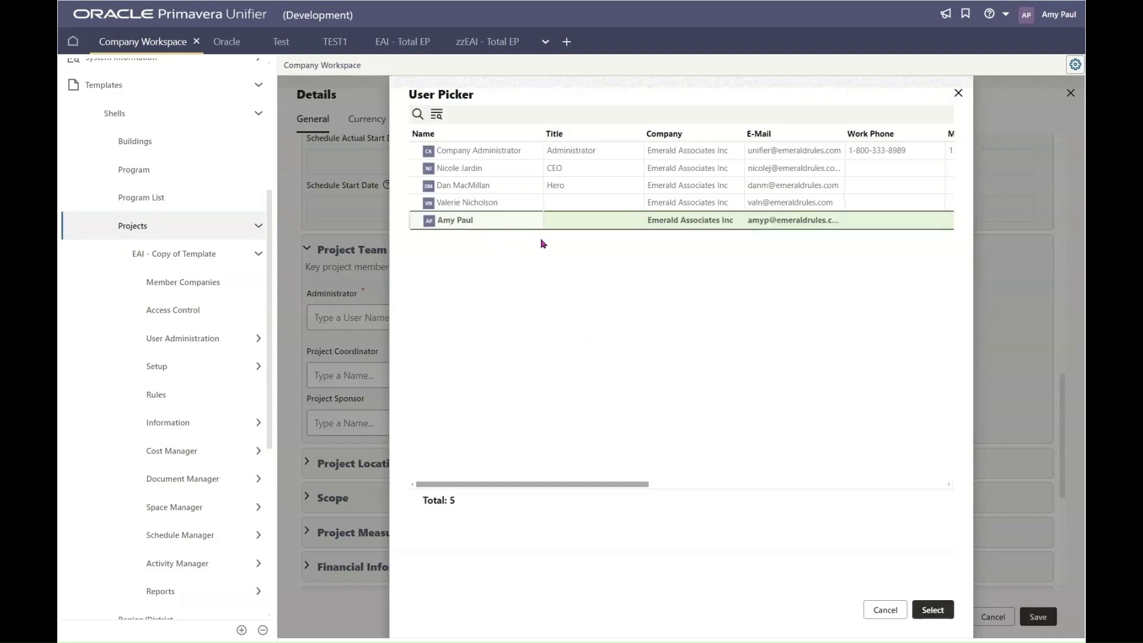
pyautogui.click(934, 610)
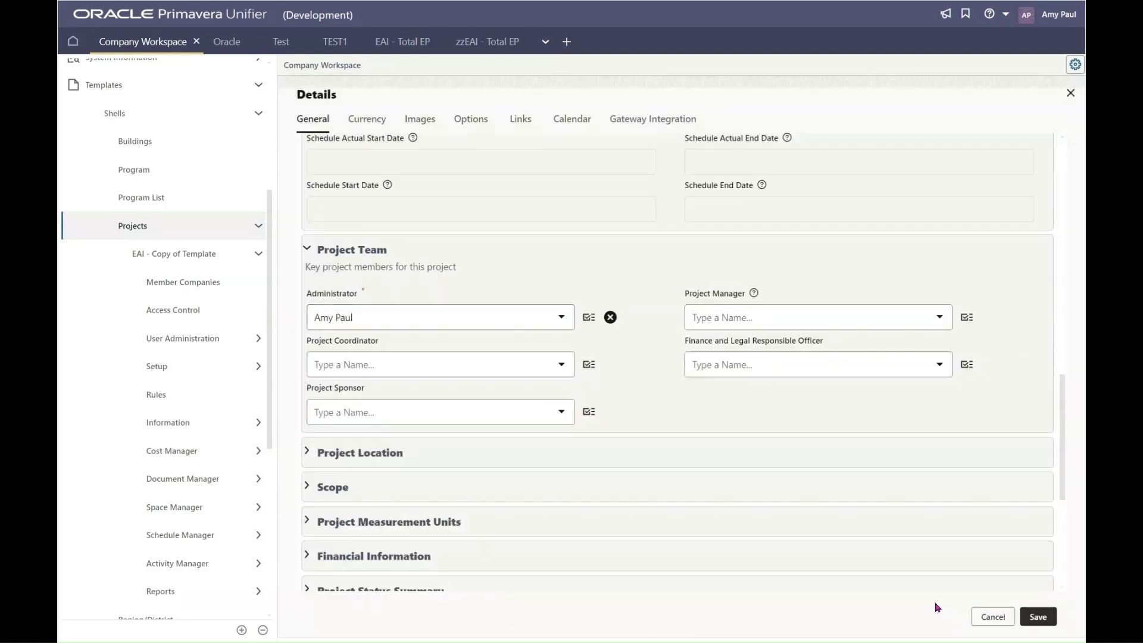
# Set the Shell Classification to Production in the System Information section.
pyautogui.scroll(-5, 707, 457)
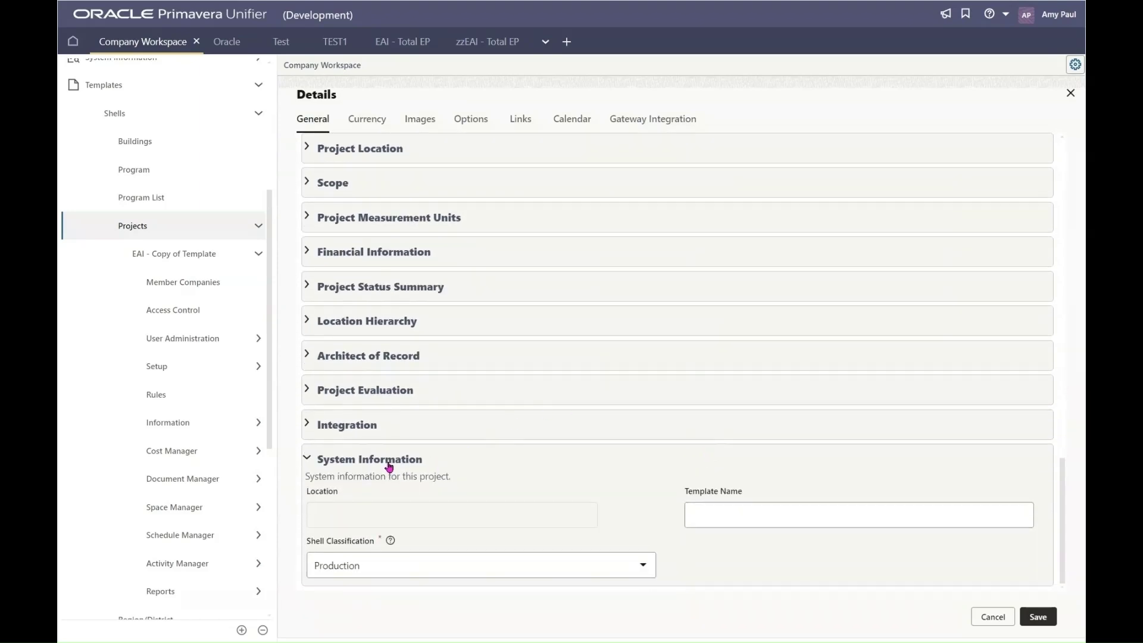
pyautogui.click(397, 570)
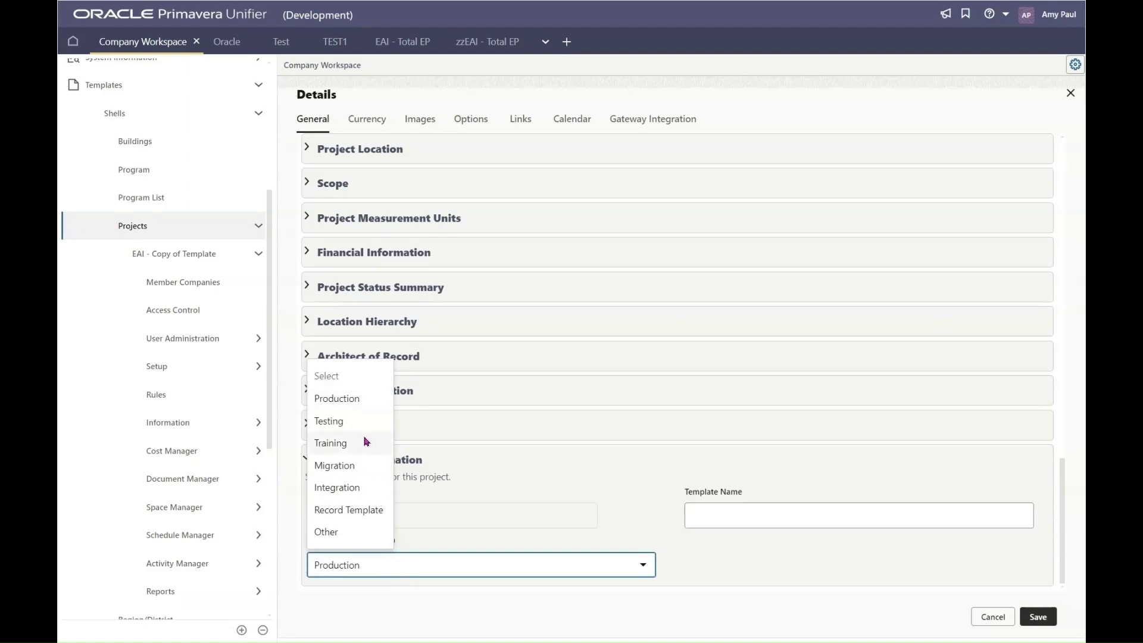
pyautogui.click(354, 399)
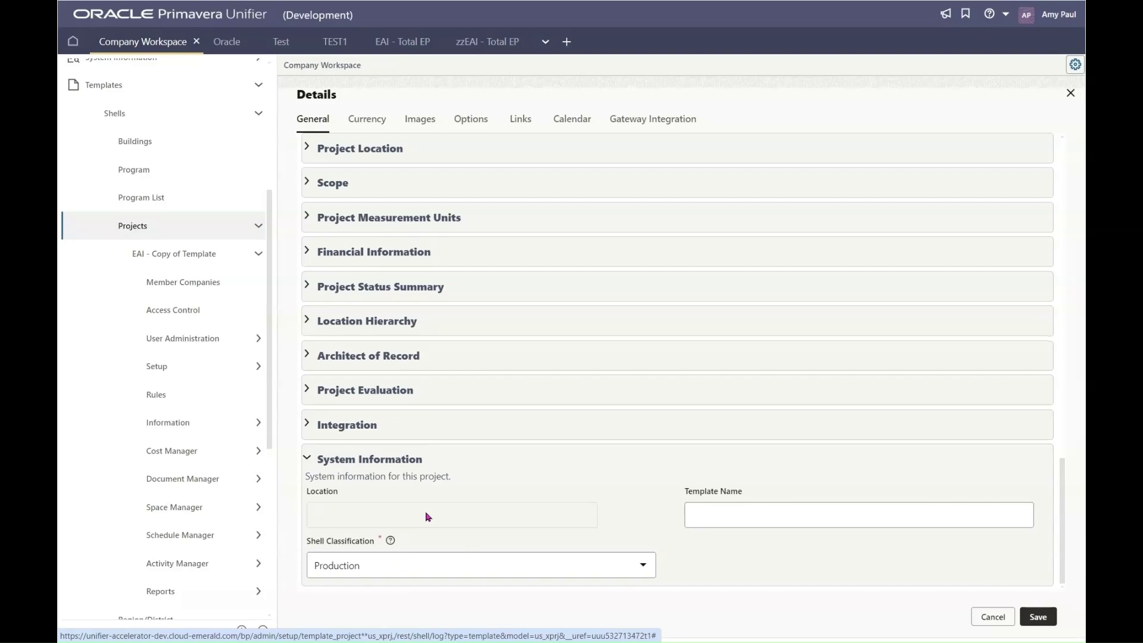
# Add United States Dollar (USD) as the new project template's currency and save the currency entry.
pyautogui.click(309, 117)
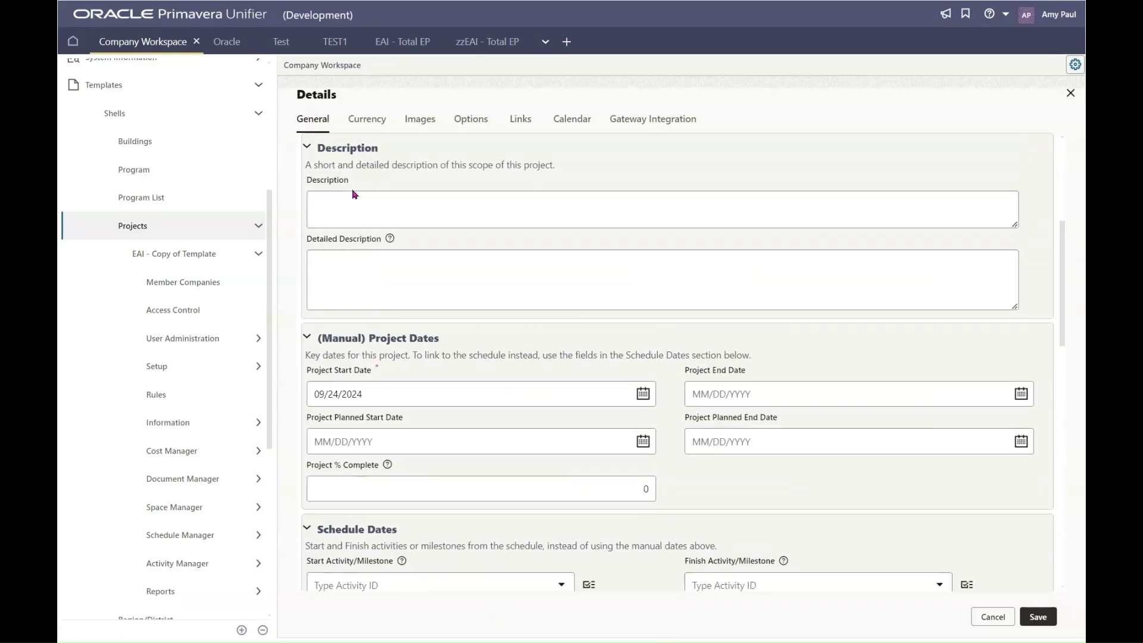
pyautogui.click(367, 121)
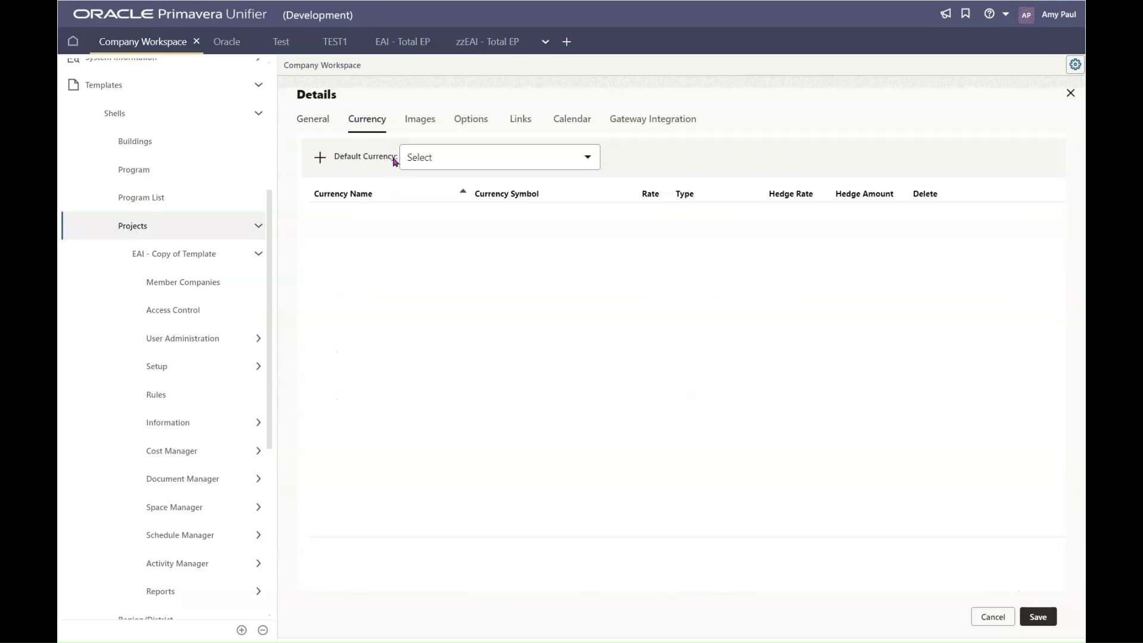
pyautogui.click(320, 157)
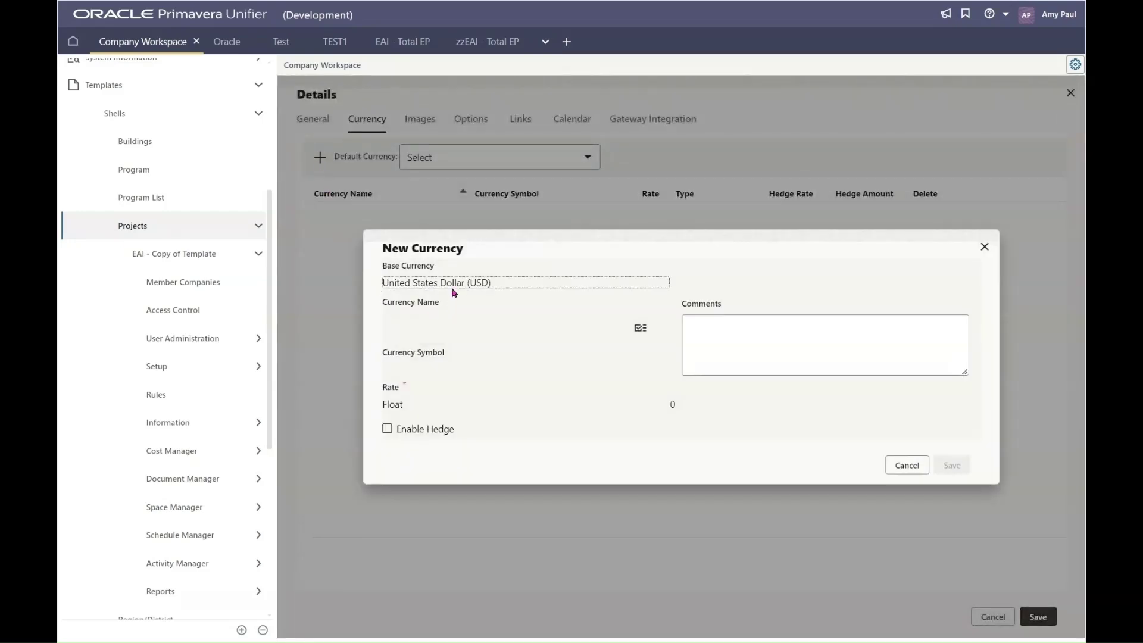
pyautogui.click(639, 329)
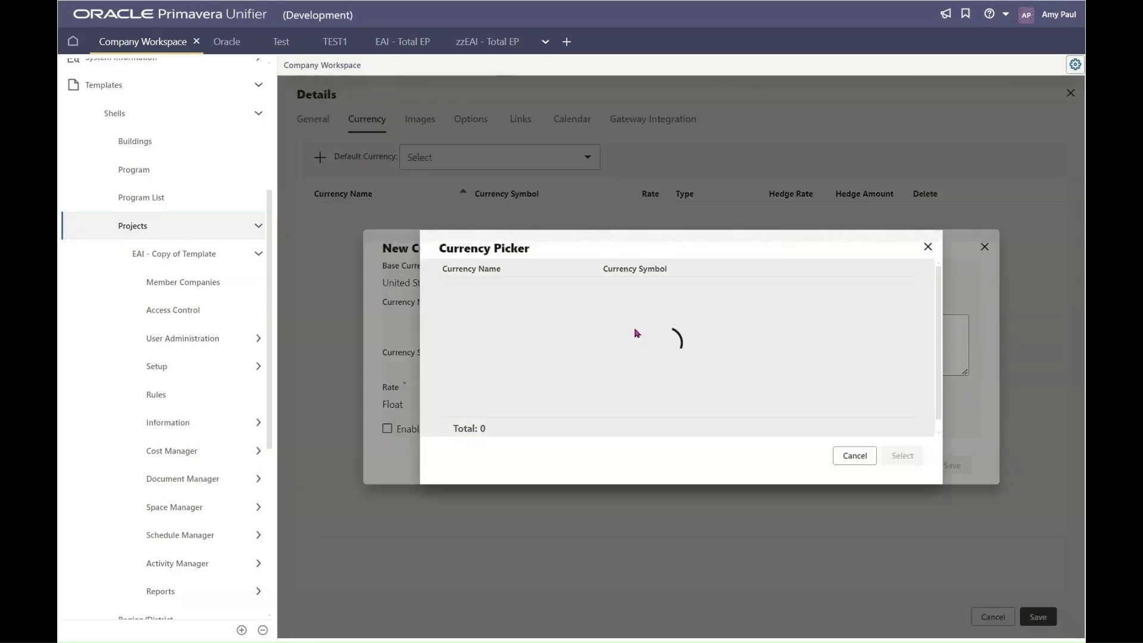
pyautogui.click(512, 289)
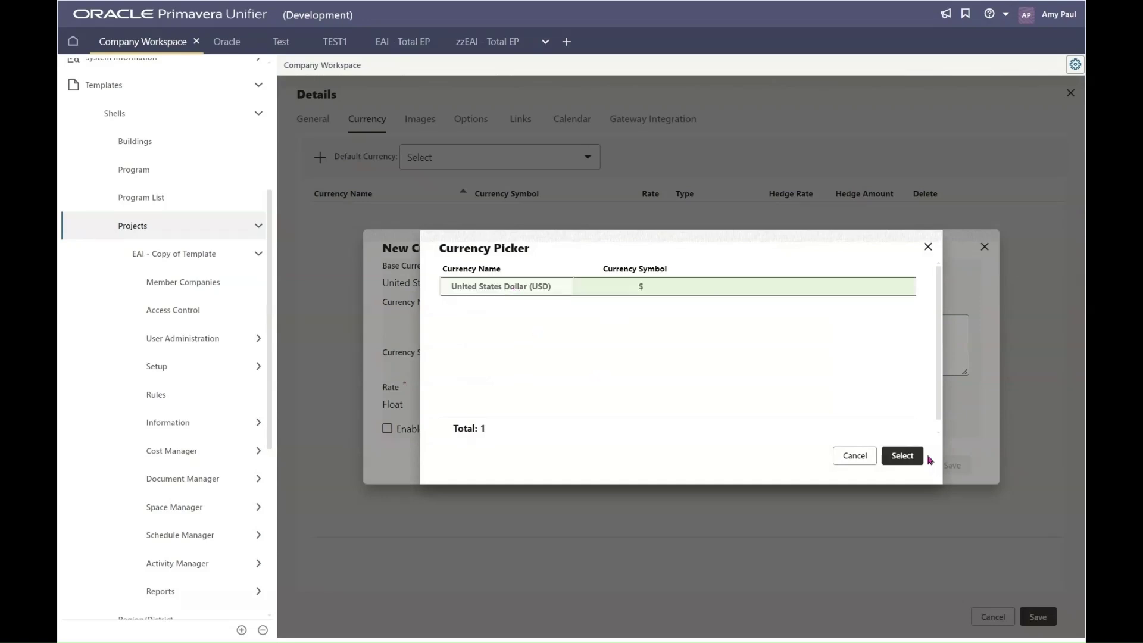
pyautogui.click(904, 456)
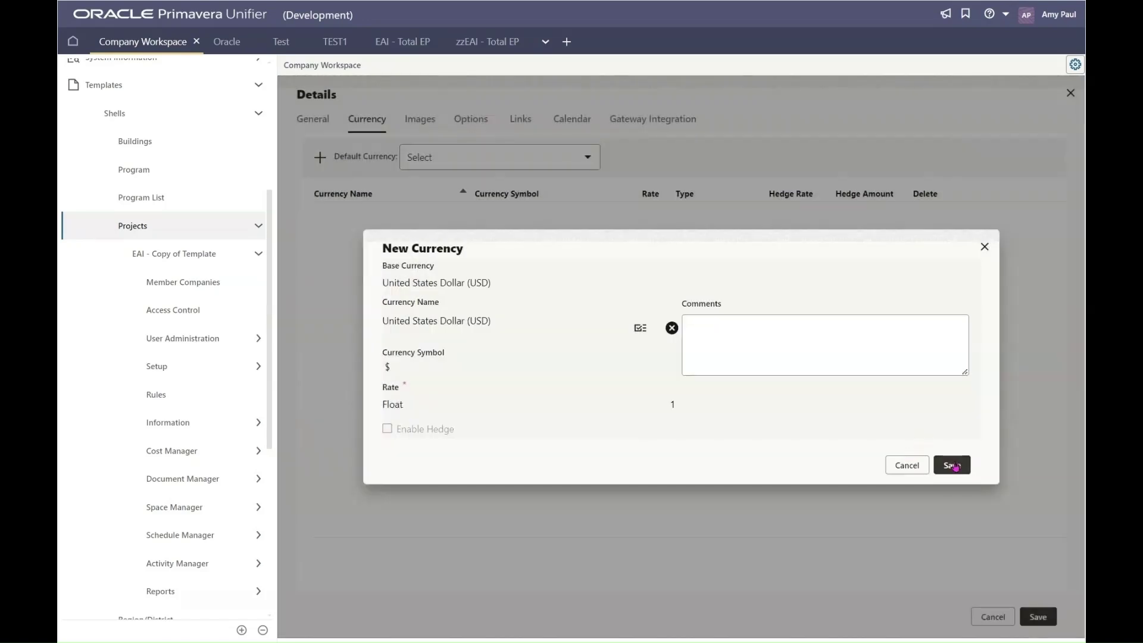
pyautogui.click(952, 465)
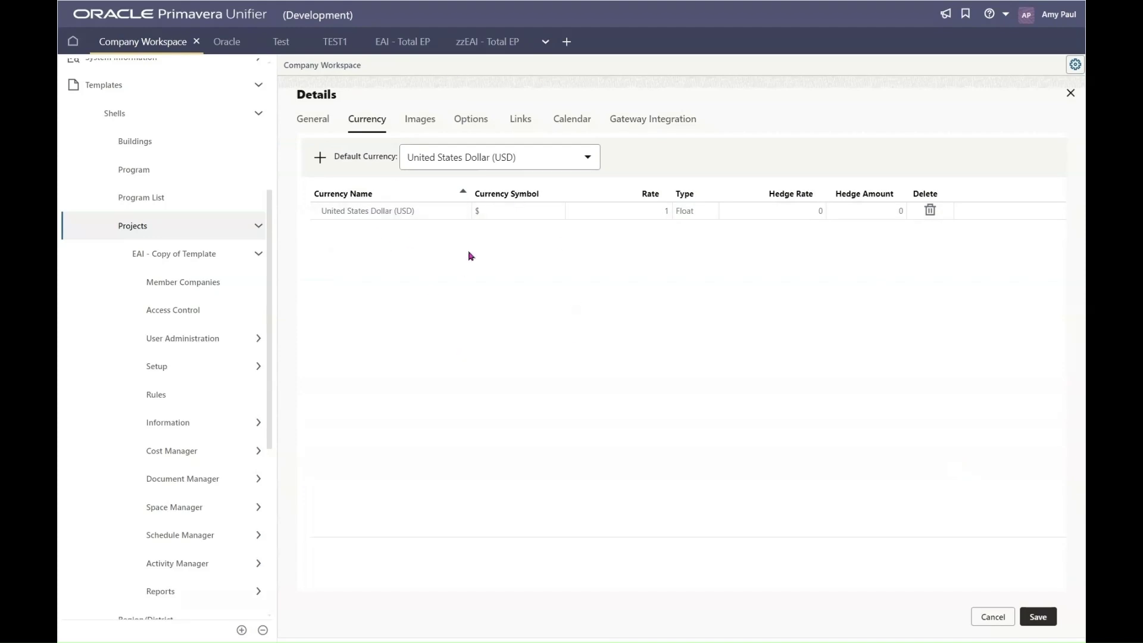
# Review the general project details, save the new project template and accept USD as its default currency.
pyautogui.click(313, 122)
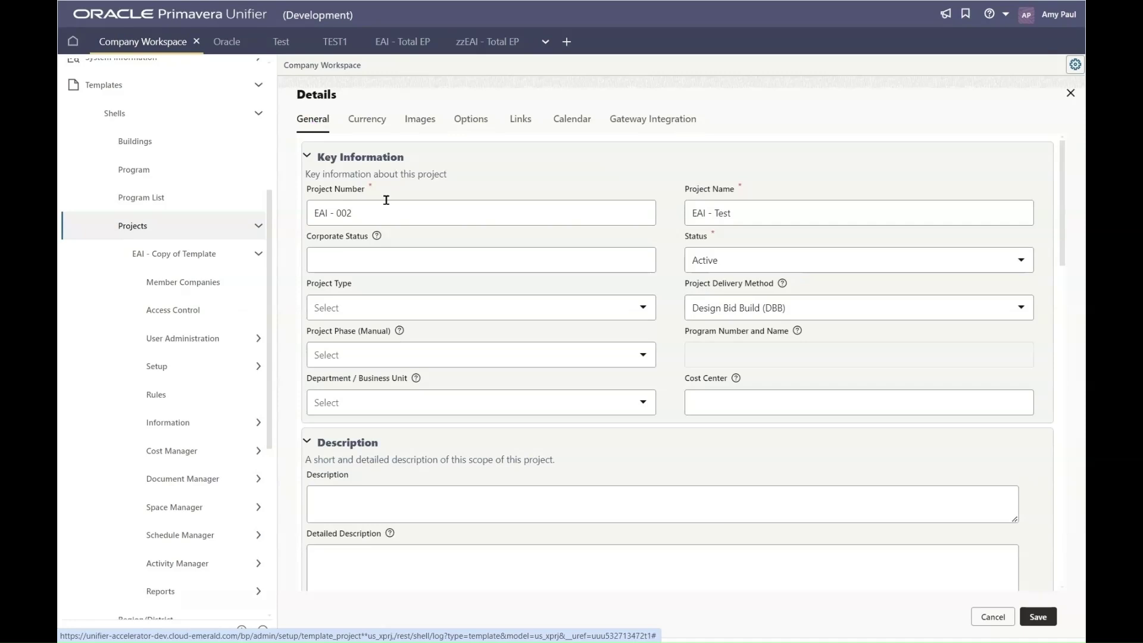
pyautogui.scroll(-2, 596, 392)
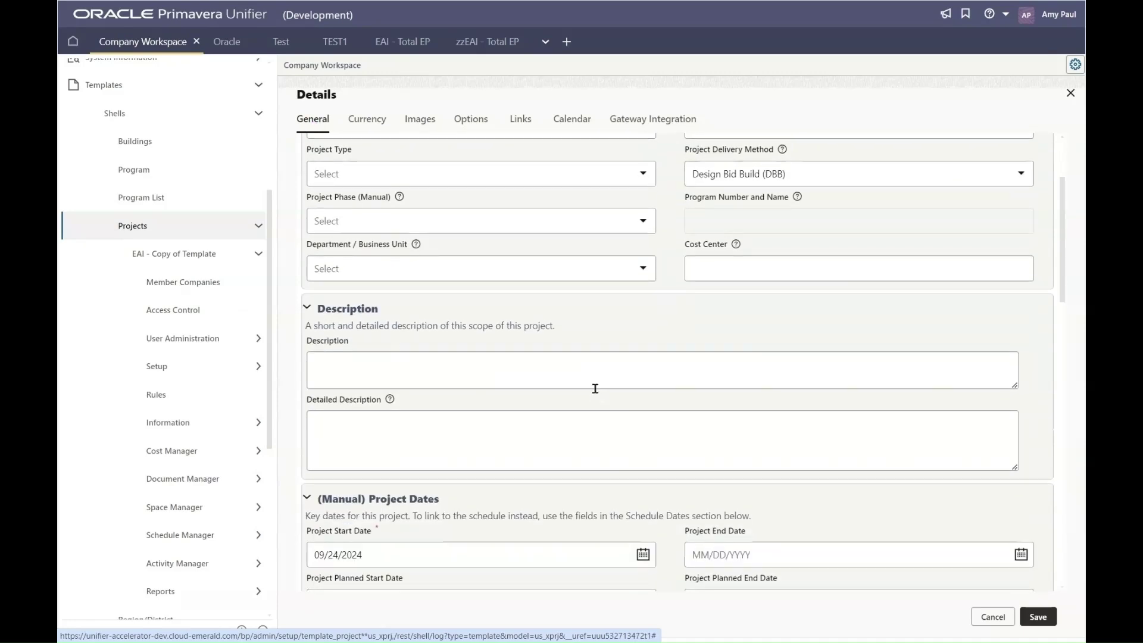
pyautogui.scroll(1, 486, 424)
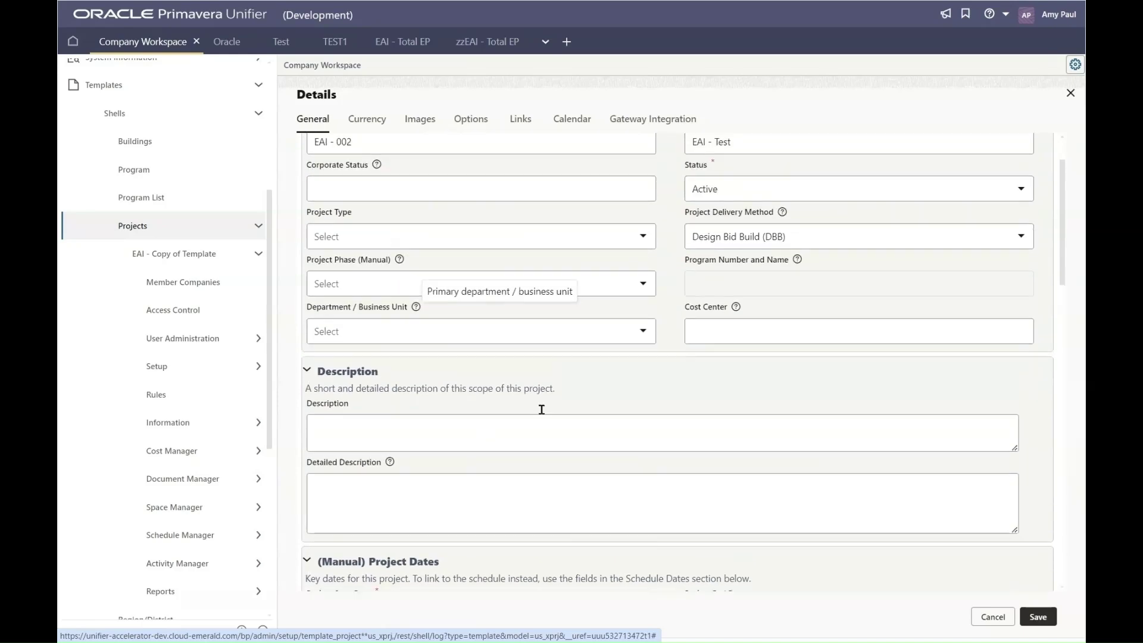
pyautogui.scroll(-4, 541, 410)
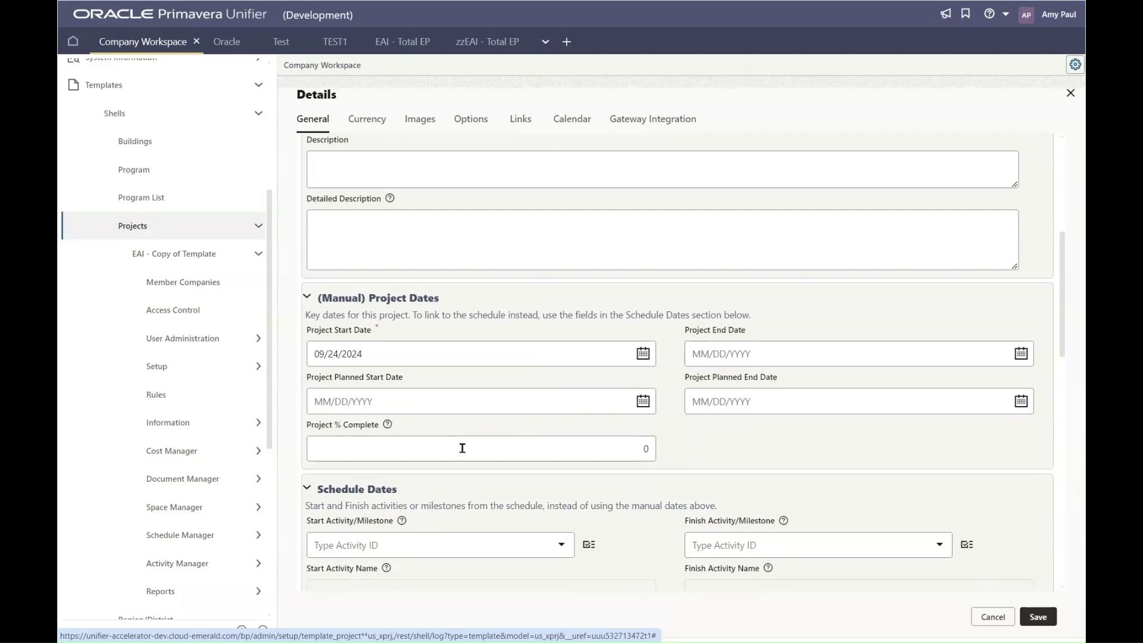
pyautogui.scroll(5, 463, 448)
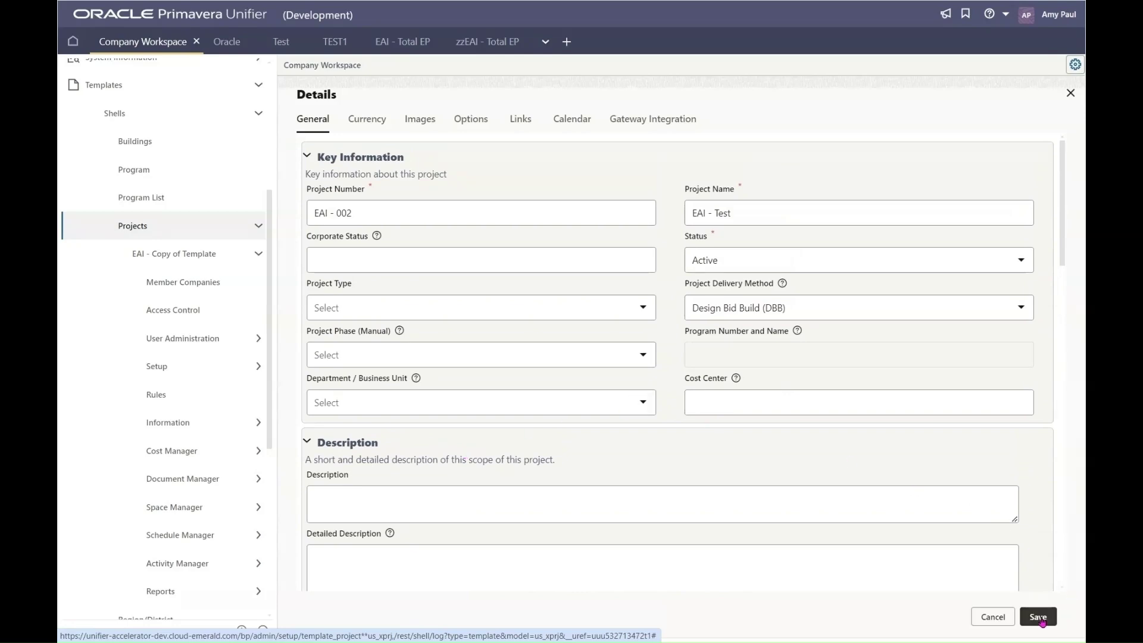
pyautogui.click(1039, 618)
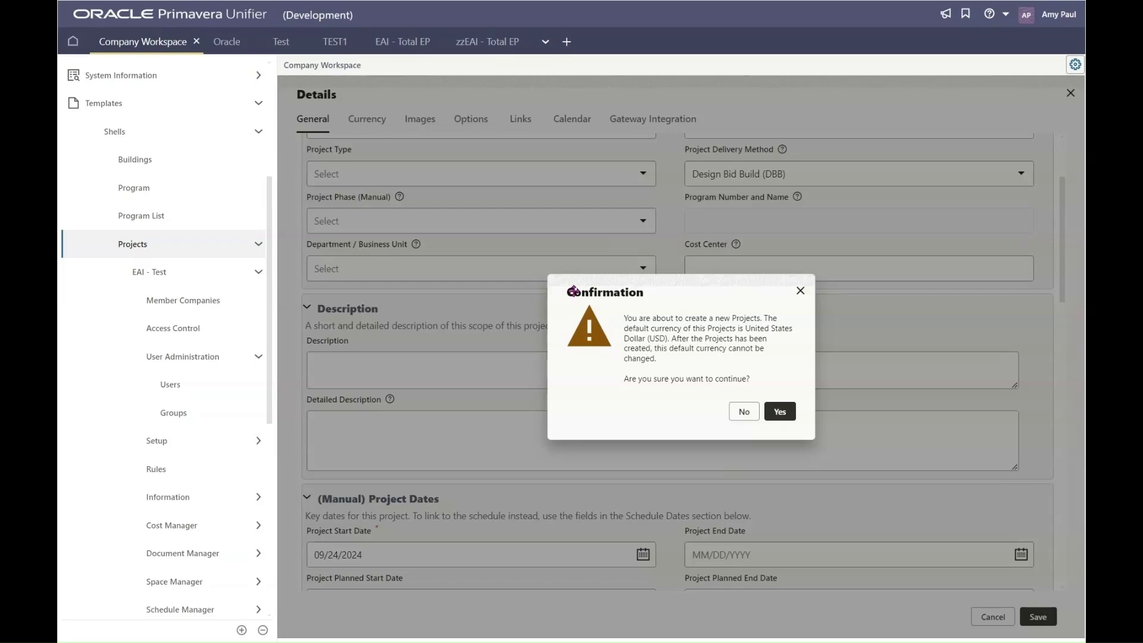
pyautogui.click(781, 415)
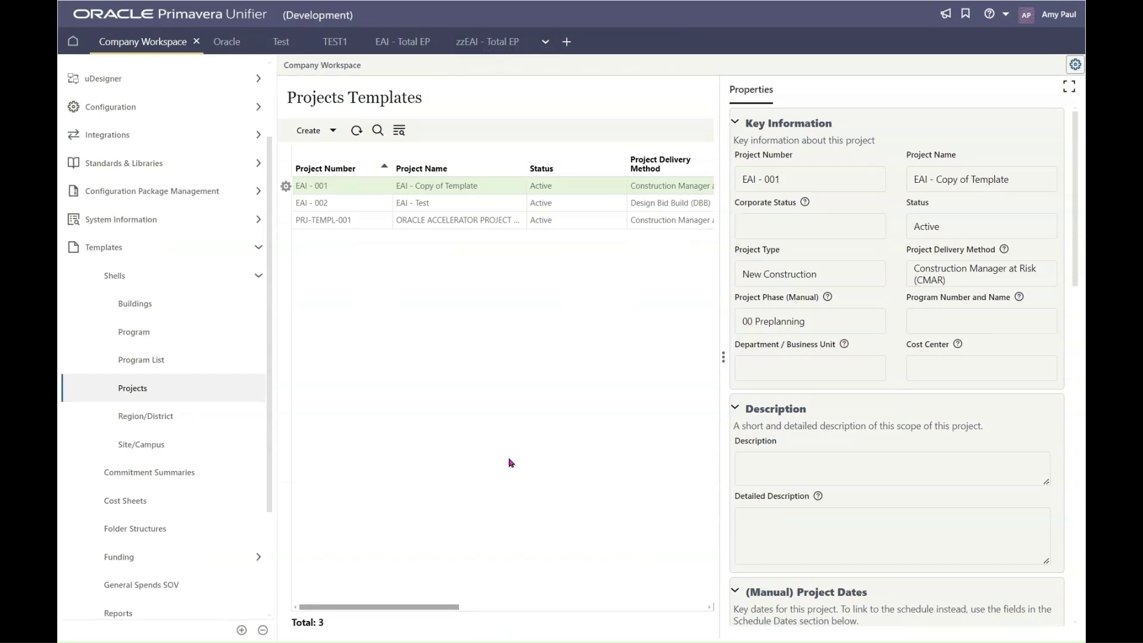
# Open the EAI - Test template and view the Documents of its Document Manager.
pyautogui.doubleClick(414, 205)
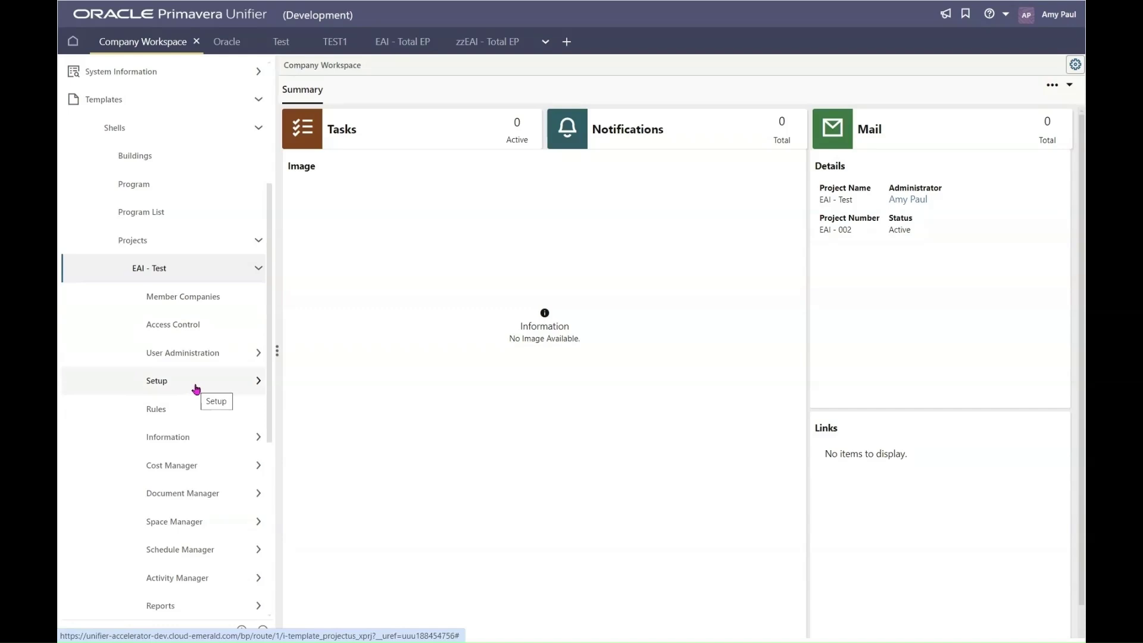
pyautogui.click(191, 466)
pyautogui.scroll(-2, 191, 468)
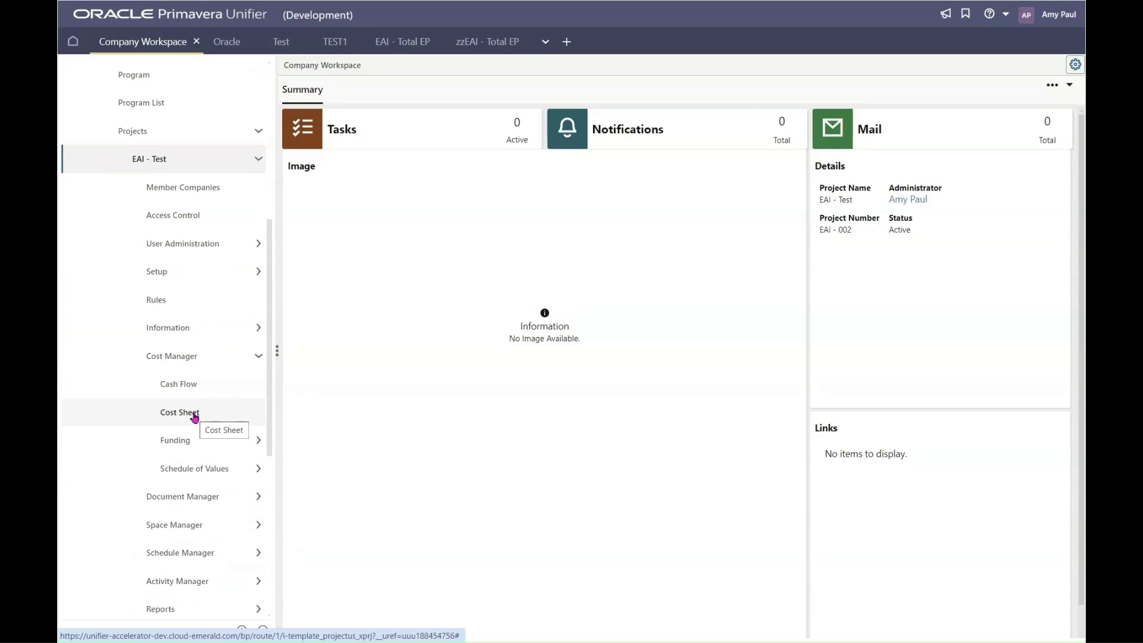
pyautogui.click(185, 497)
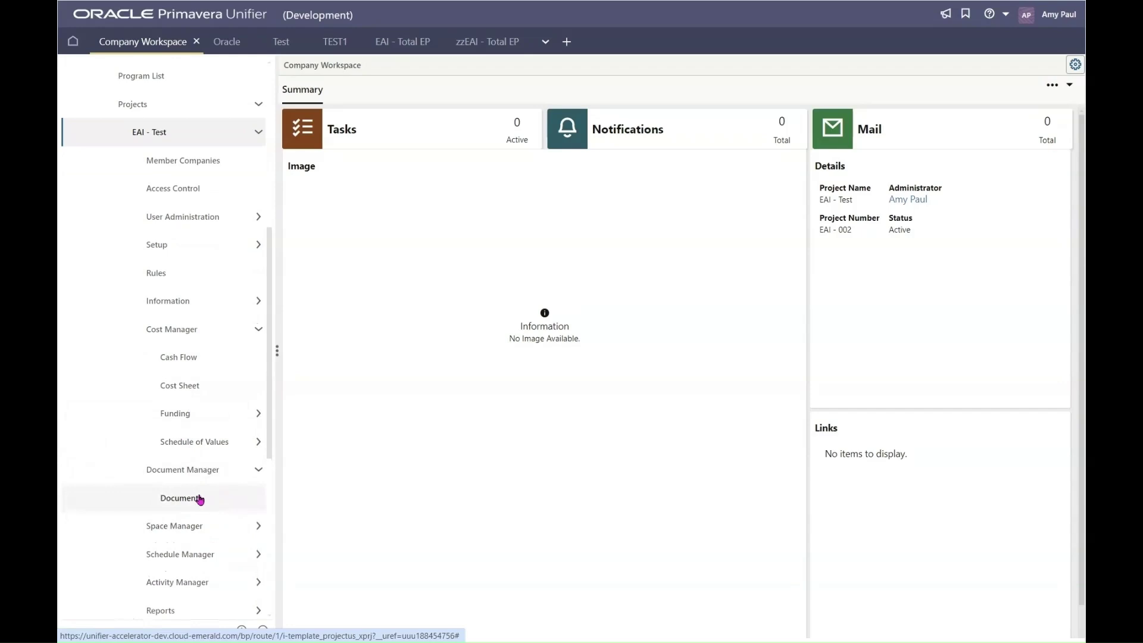
pyautogui.click(200, 500)
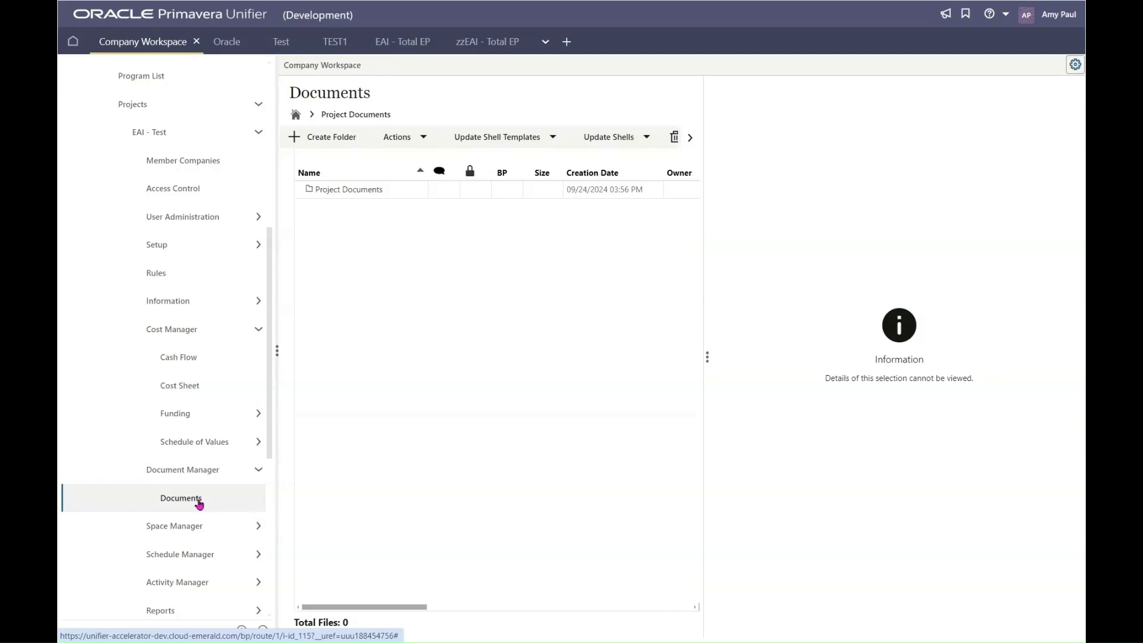
pyautogui.click(183, 220)
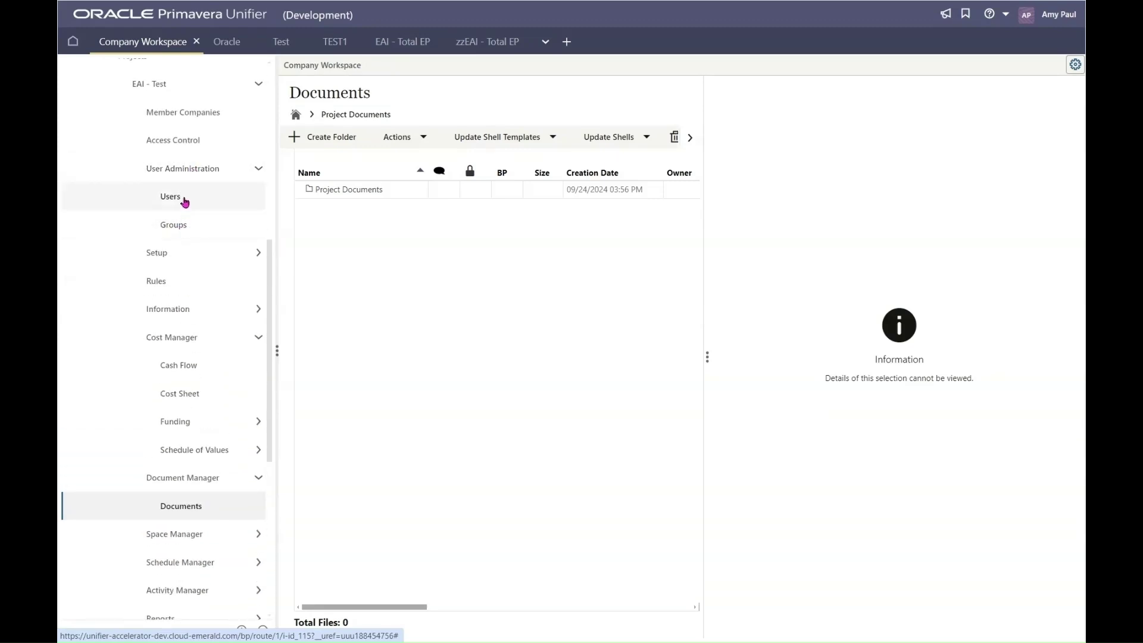
pyautogui.click(185, 202)
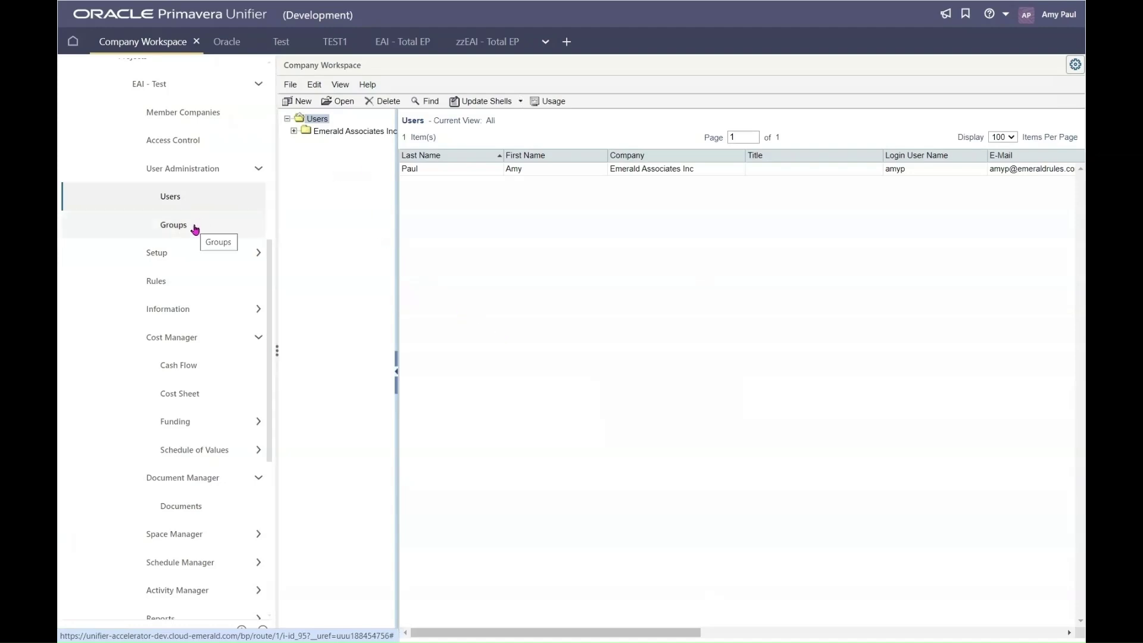
pyautogui.click(303, 102)
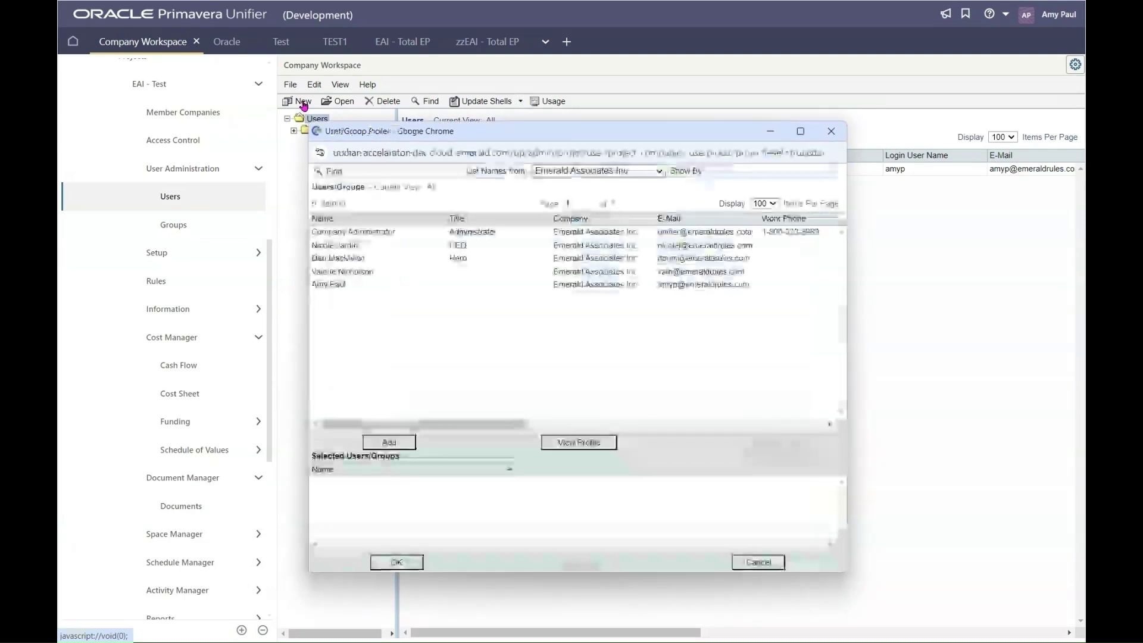
pyautogui.click(388, 270)
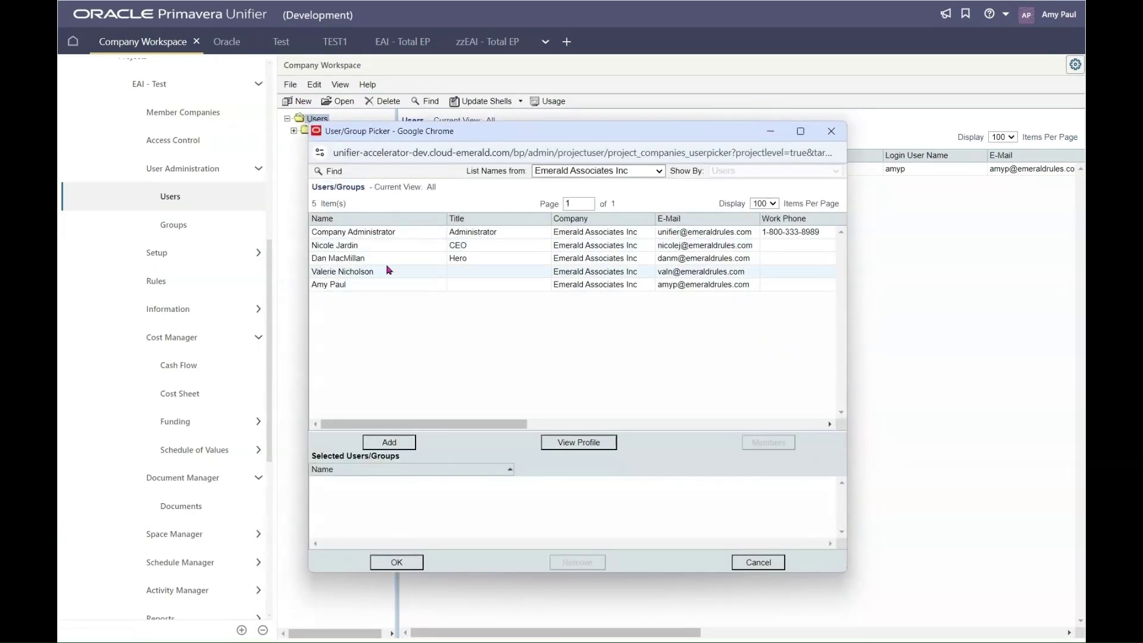
pyautogui.click(389, 442)
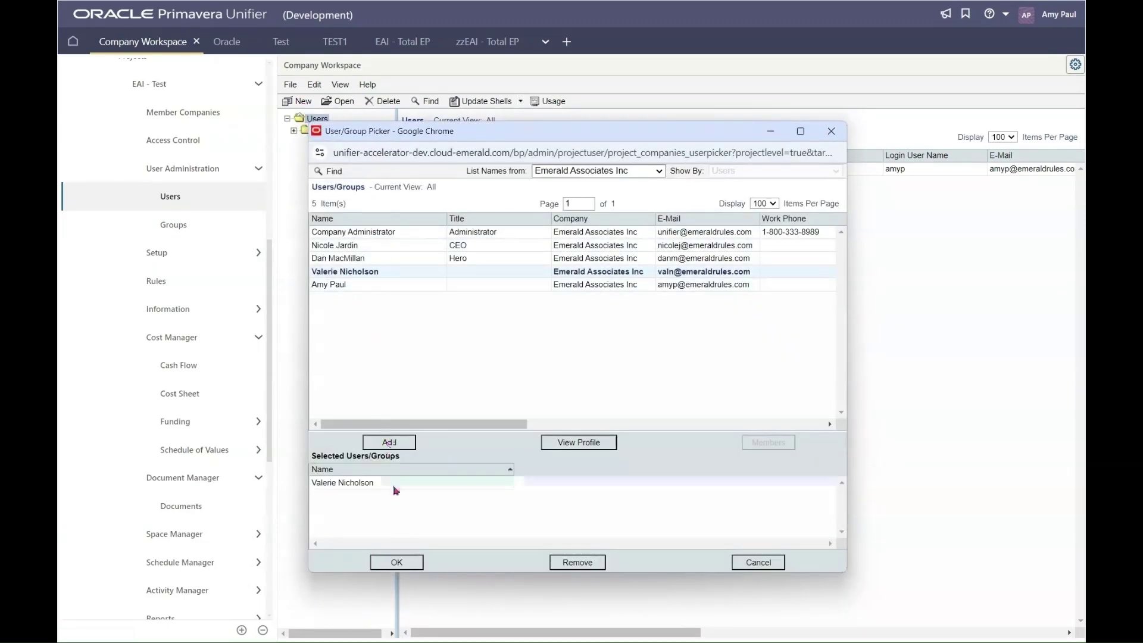
pyautogui.click(396, 560)
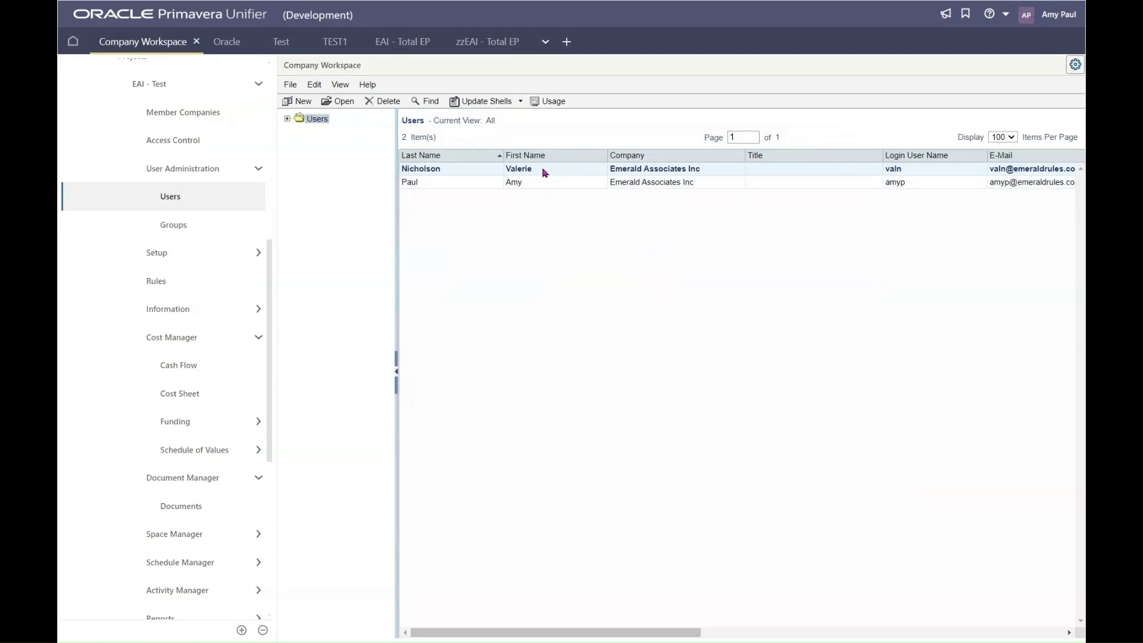
# Push the newly added user's settings from the template to the existing shell EAI - 003 and accept the irreversible update.
pyautogui.click(486, 102)
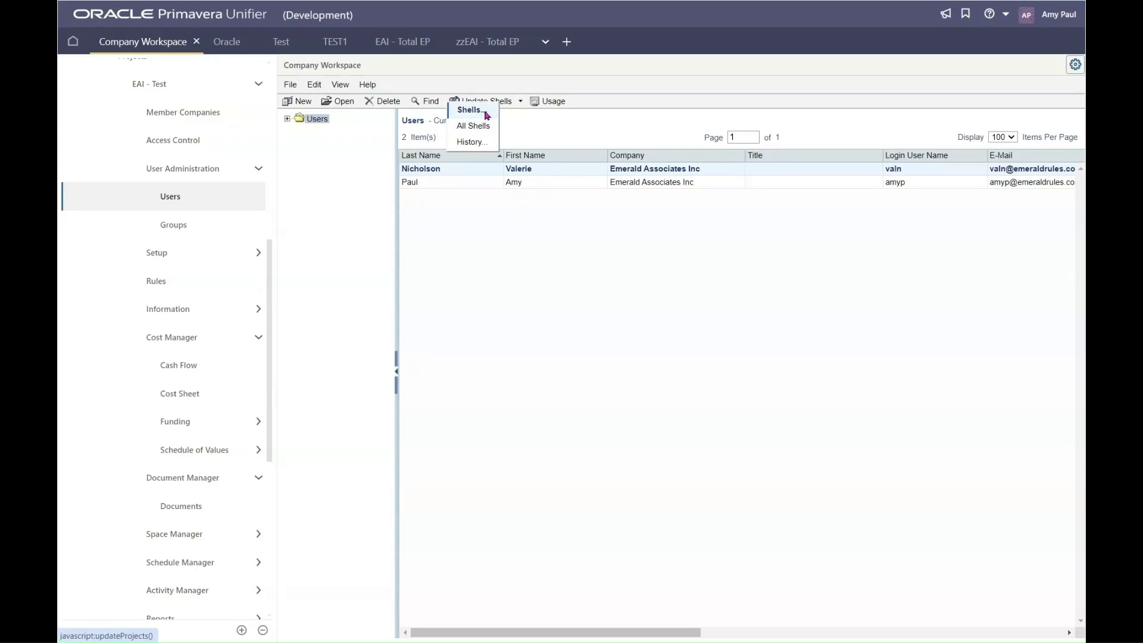
pyautogui.click(471, 110)
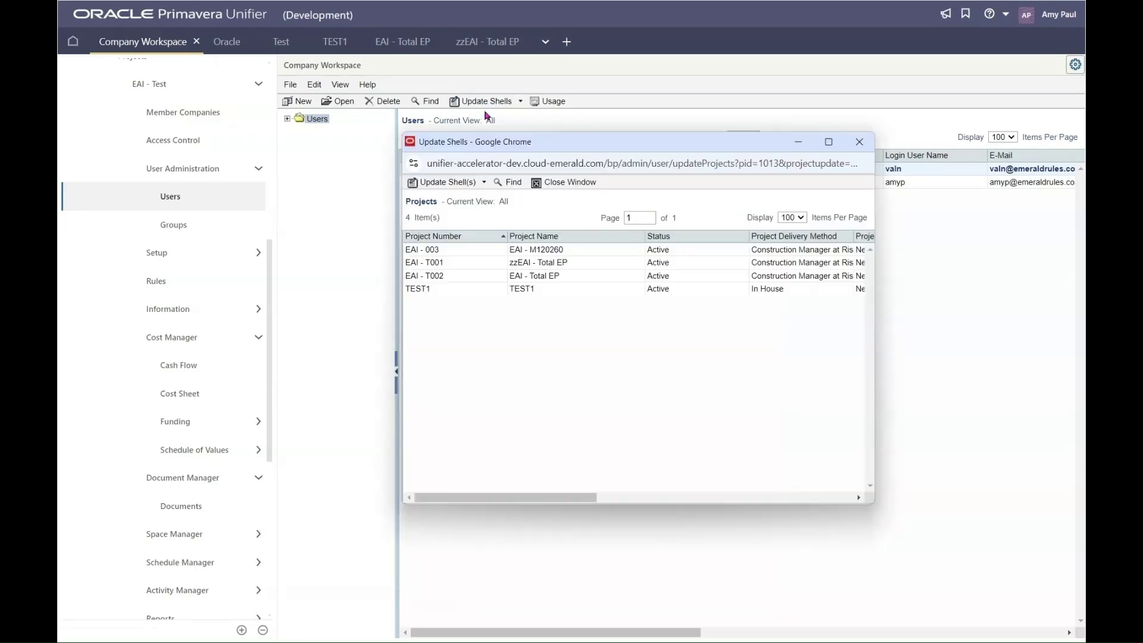
pyautogui.click(441, 252)
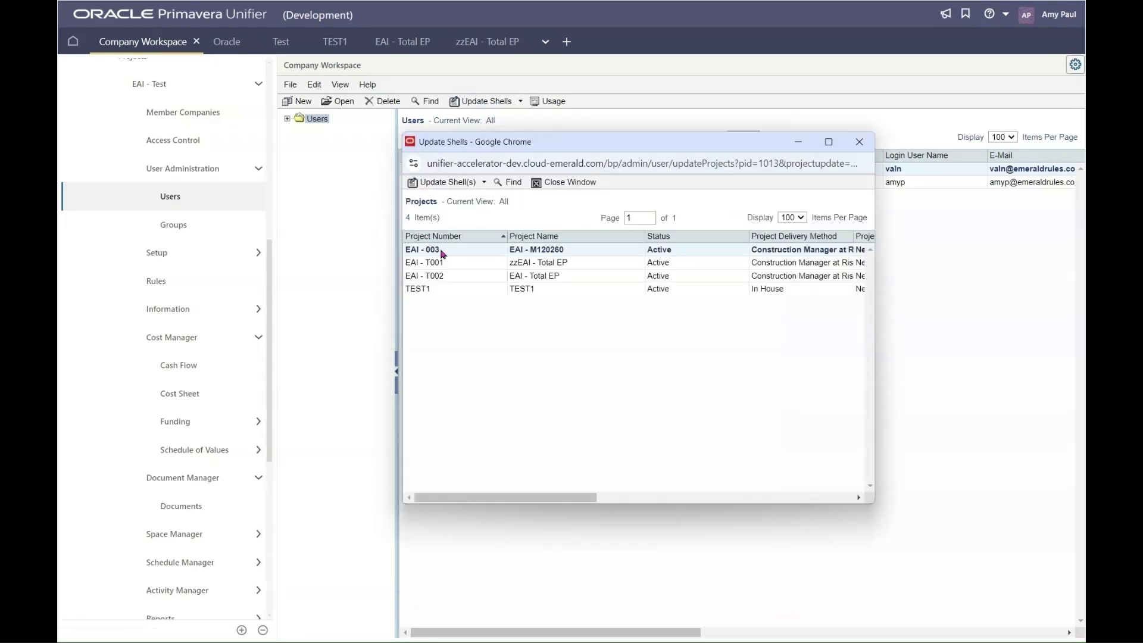
pyautogui.click(443, 185)
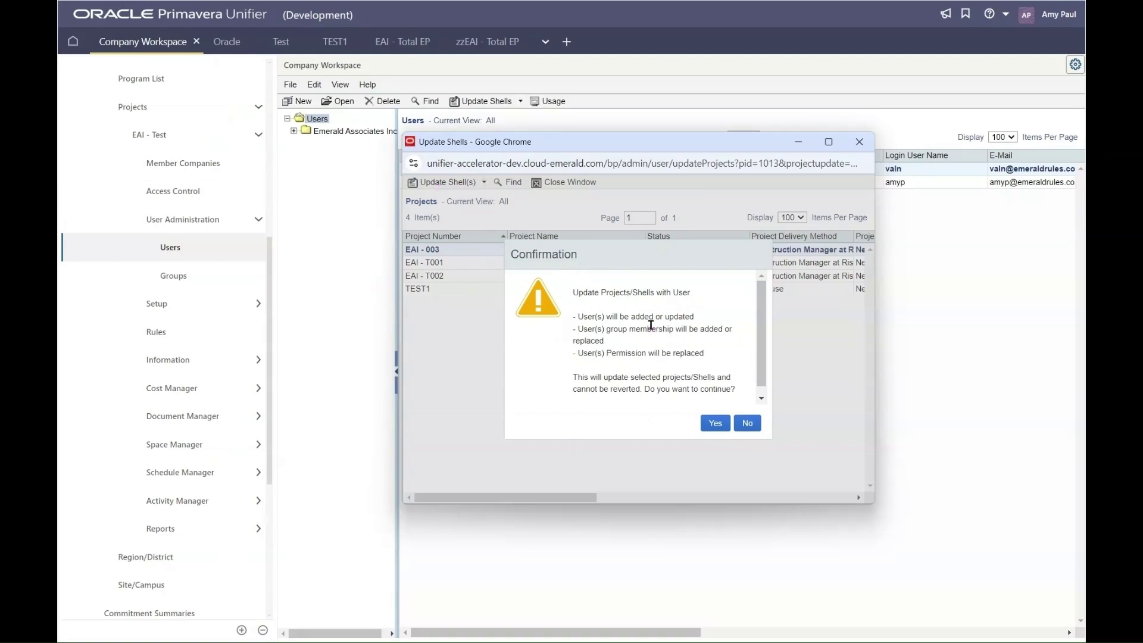
pyautogui.scroll(-1, 651, 324)
pyautogui.scroll(1, 651, 325)
pyautogui.click(714, 424)
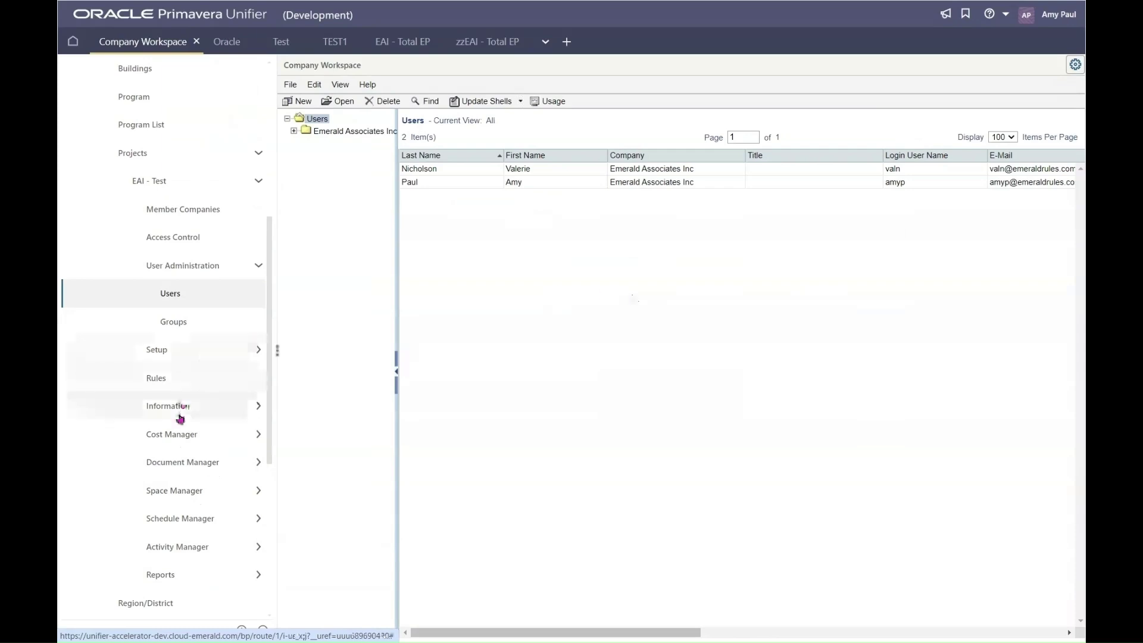
# Start a new company-sponsored project shell from the EAI - Test template (EAI - 002), copying all modules.
pyautogui.scroll(-5, 179, 416)
pyautogui.click(171, 606)
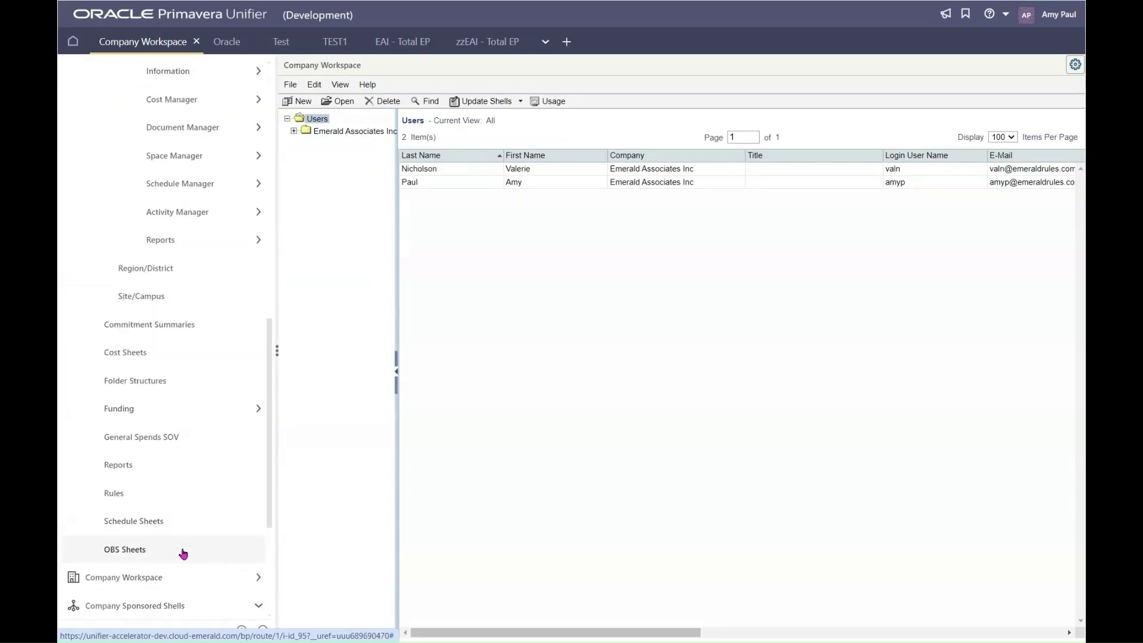
pyautogui.click(142, 522)
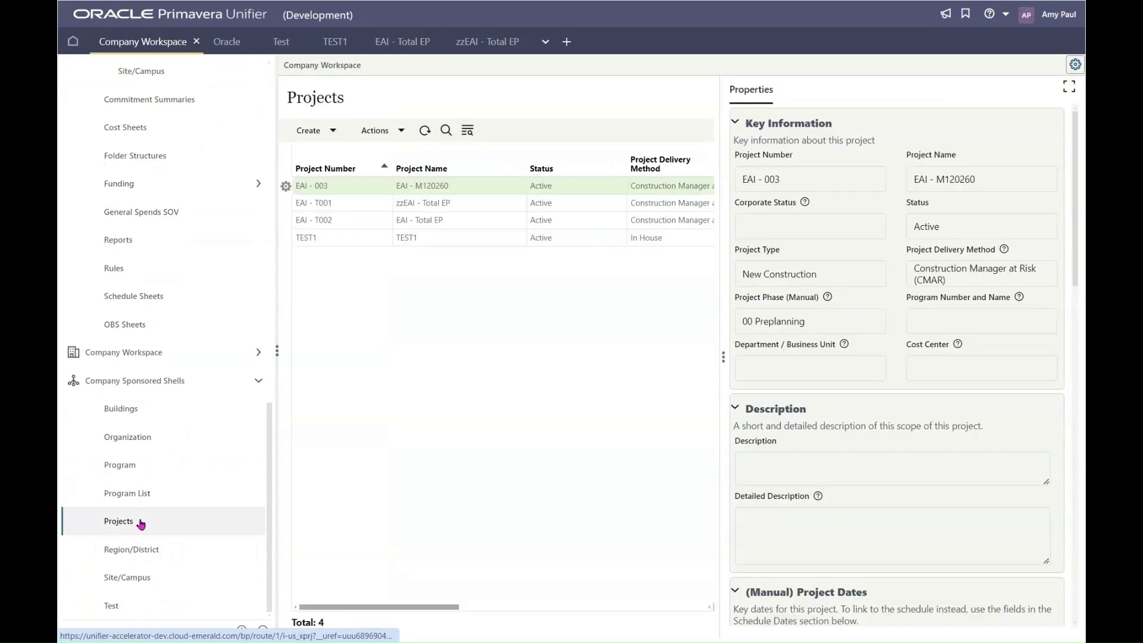
pyautogui.click(326, 134)
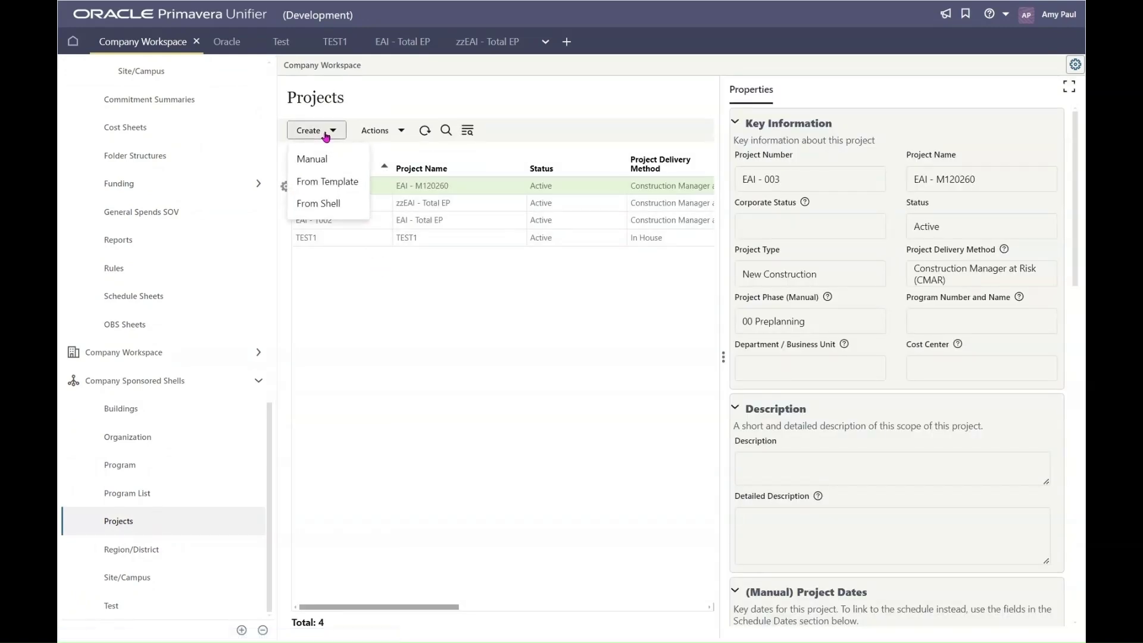
pyautogui.click(340, 181)
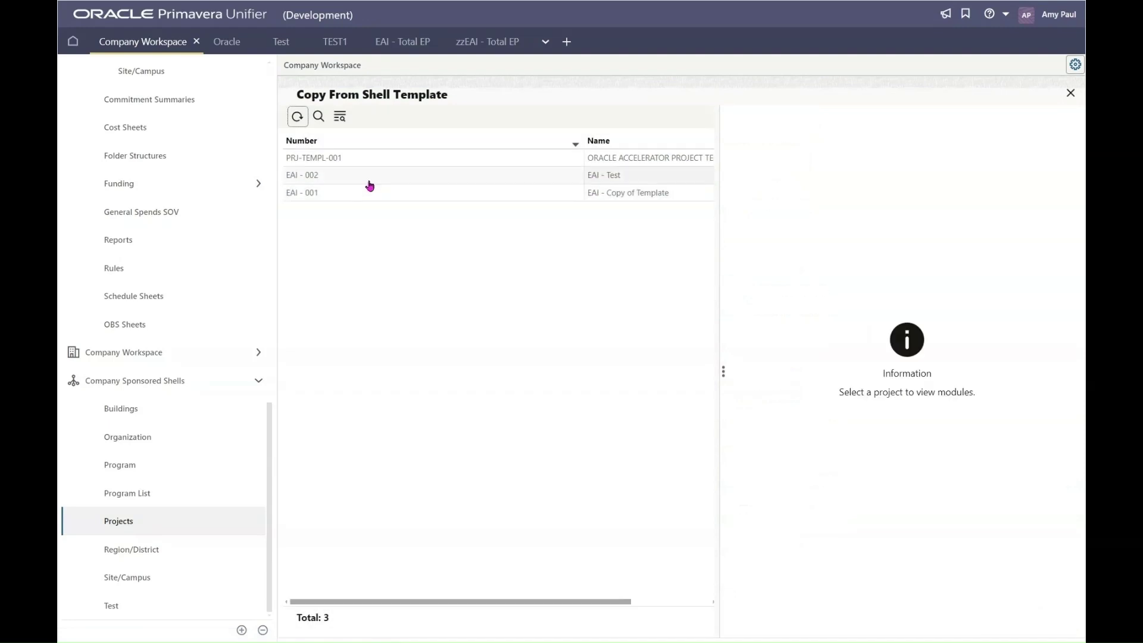
pyautogui.click(332, 177)
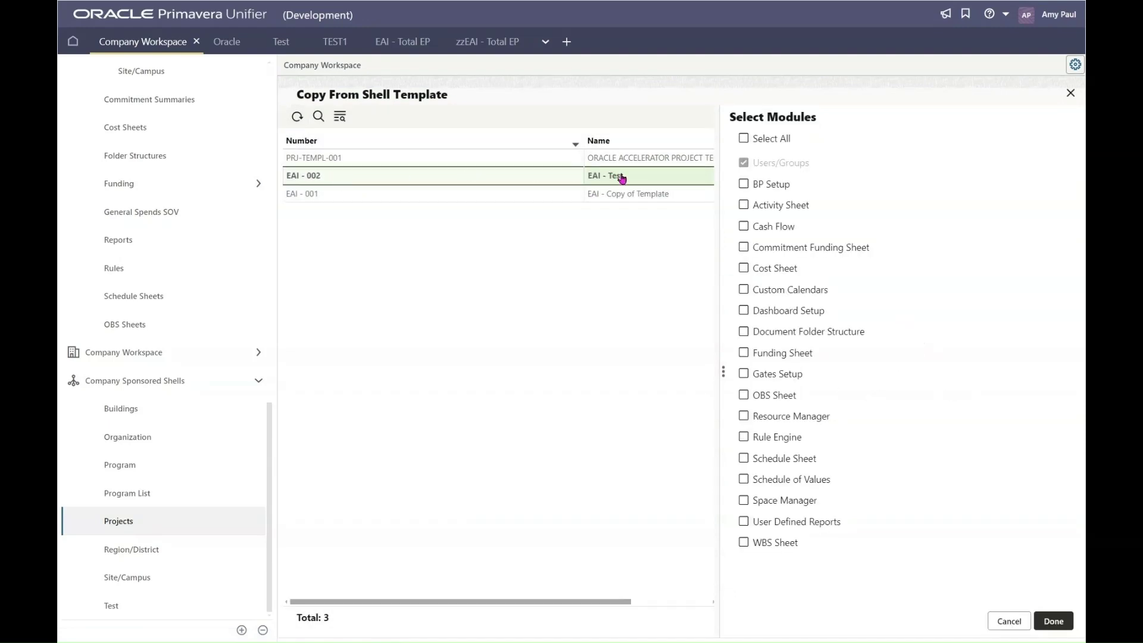
pyautogui.click(744, 140)
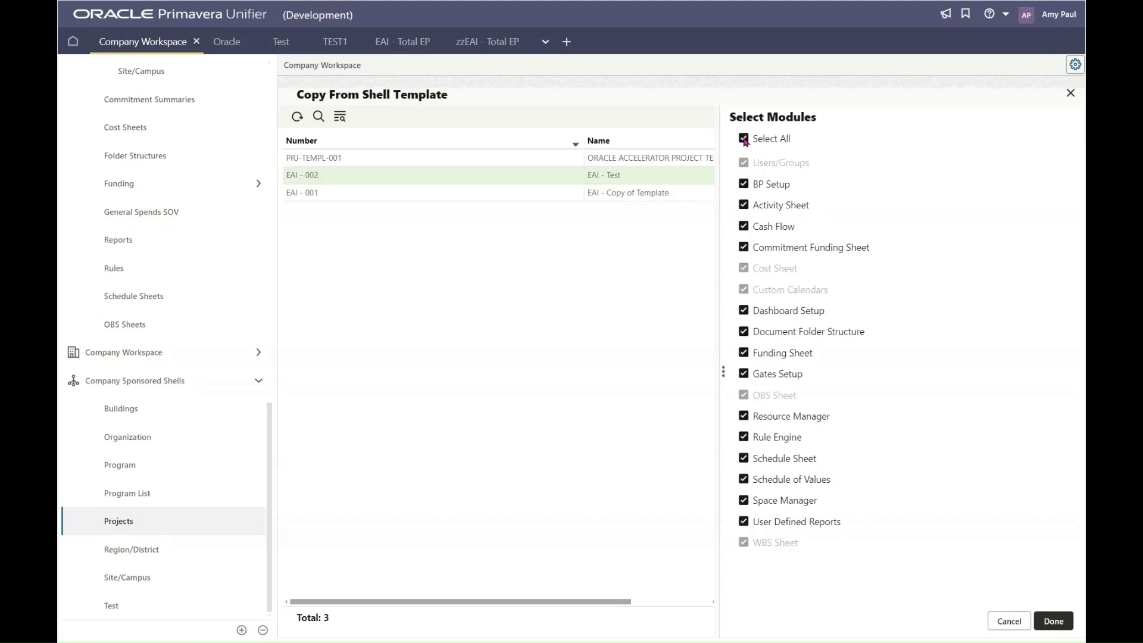
pyautogui.click(1055, 621)
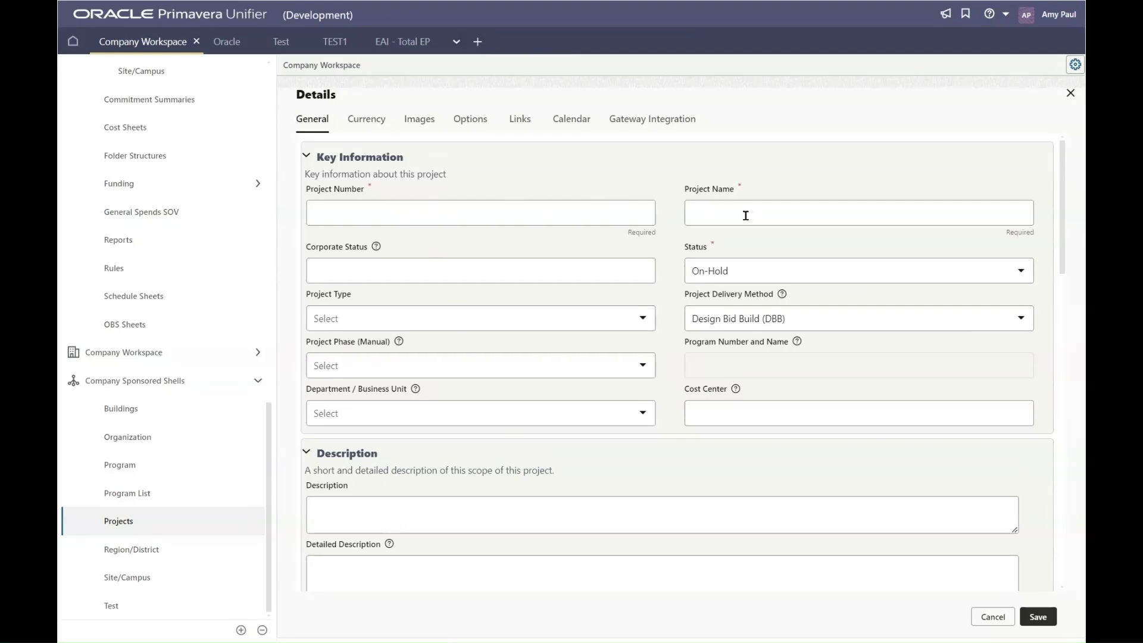
# Enter EAI - TEST2 as both the project number and project name, and set the project status to Active.
pyautogui.click(503, 210)
pyautogui.write('EAI - TE')
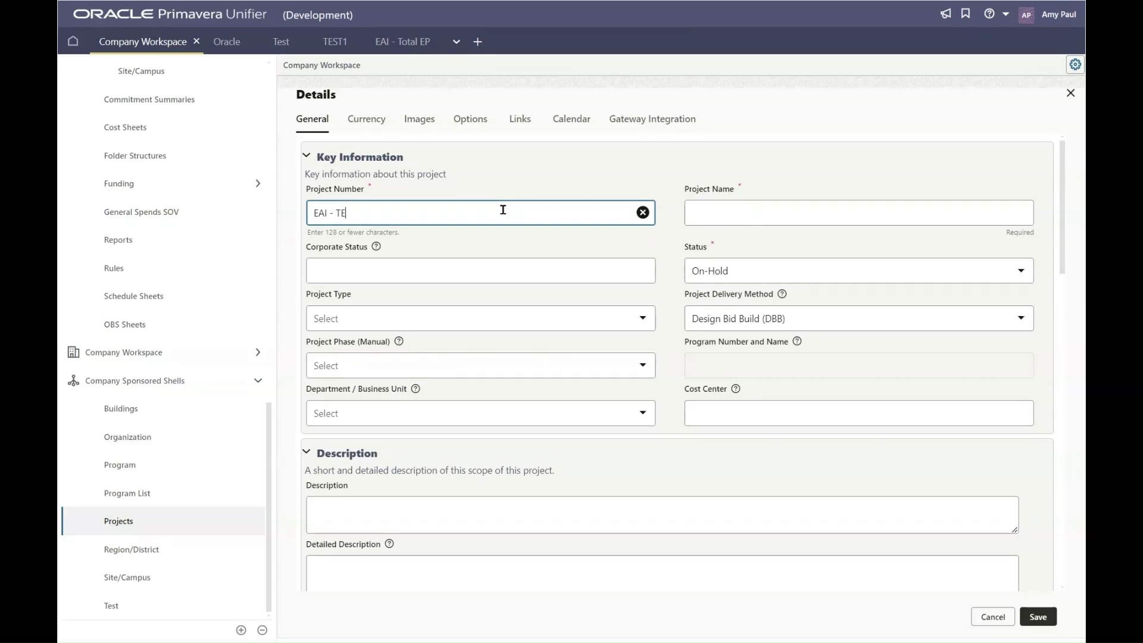
pyautogui.write('ST2')
pyautogui.click(753, 220)
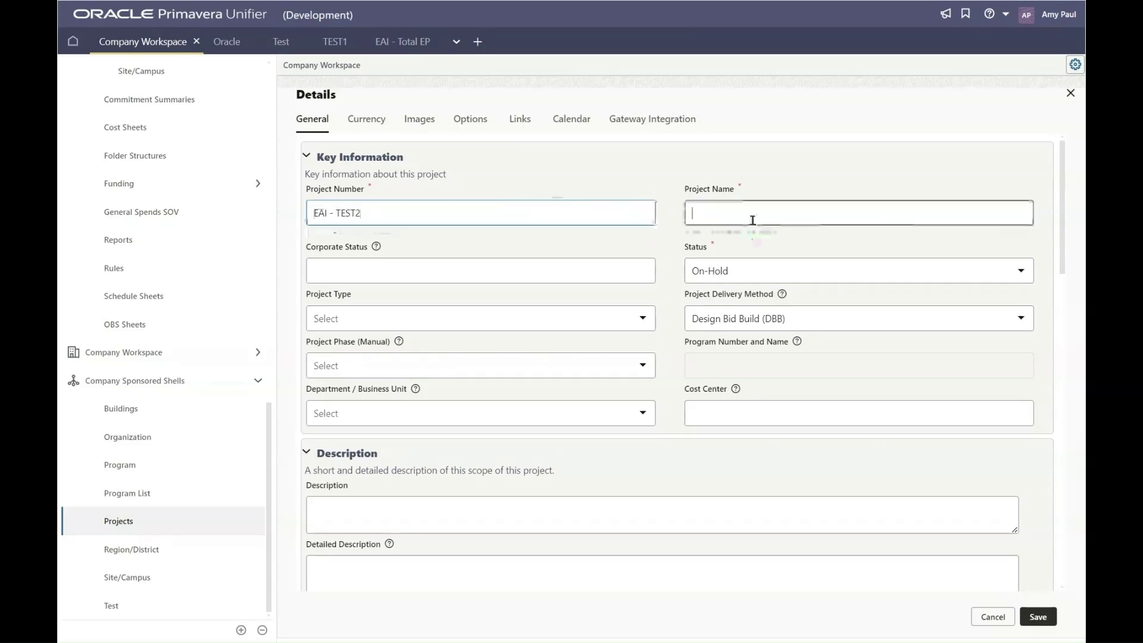
pyautogui.write('EAI ')
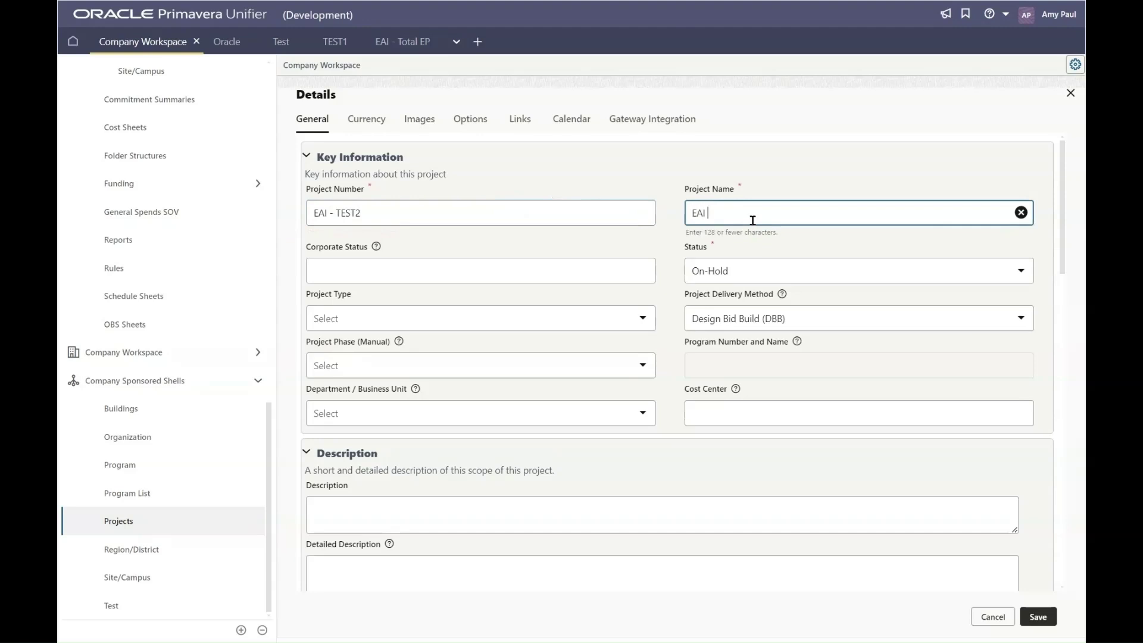
pyautogui.write('- TEST2')
pyautogui.click(763, 274)
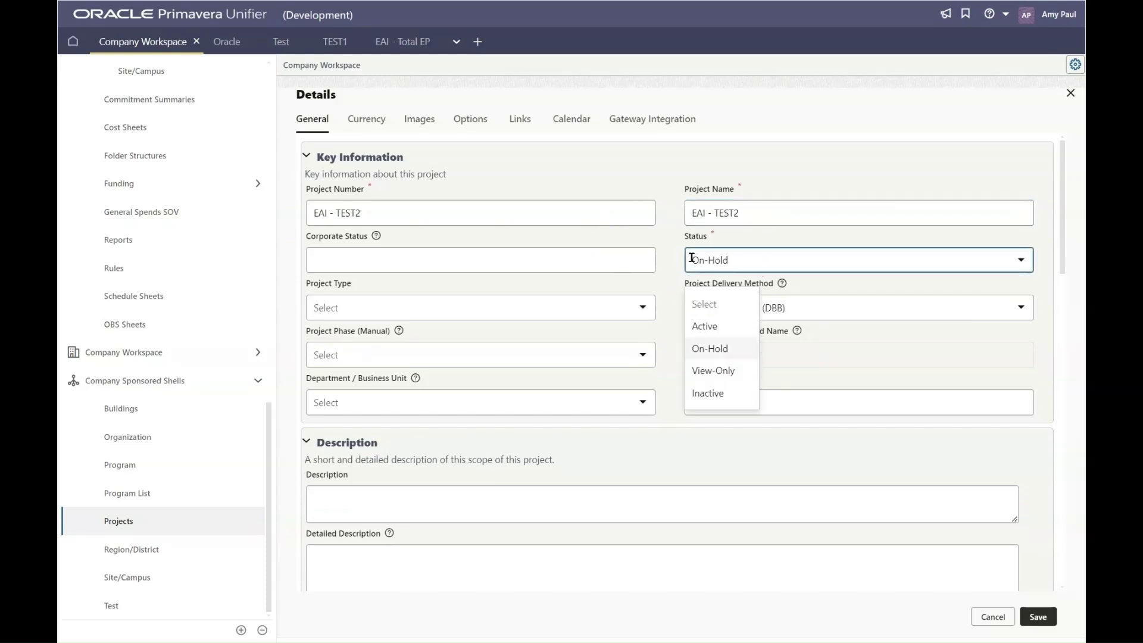
pyautogui.click(722, 329)
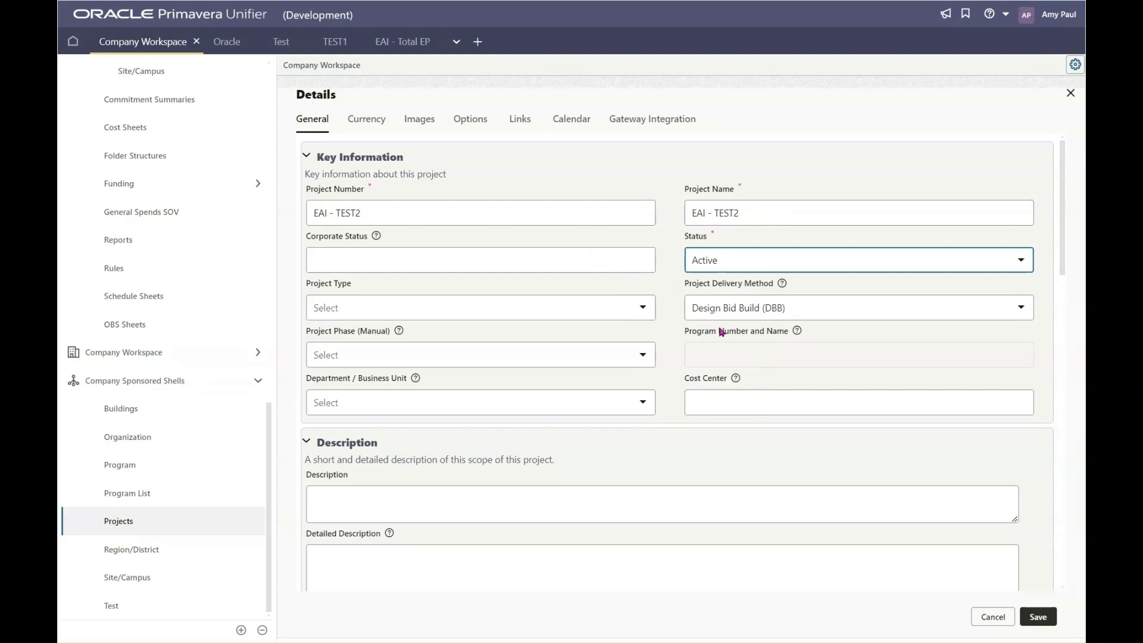
# Set the project's Location in the System Information section to the Test shell, TESTSHELL-001.
pyautogui.scroll(-5, 720, 327)
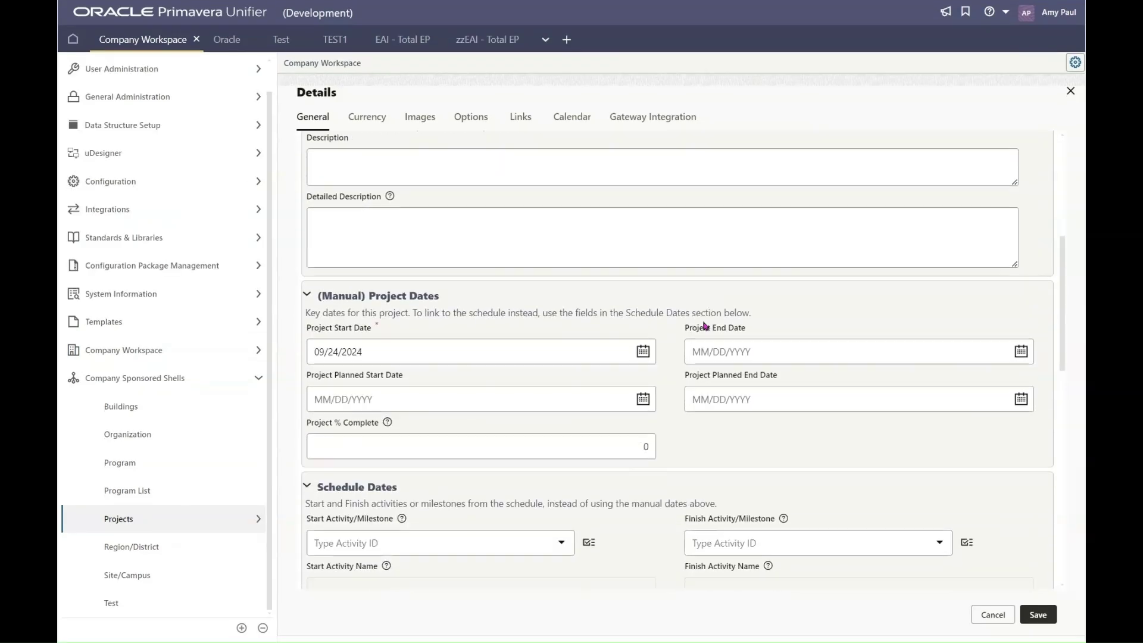
pyautogui.scroll(-1, 704, 326)
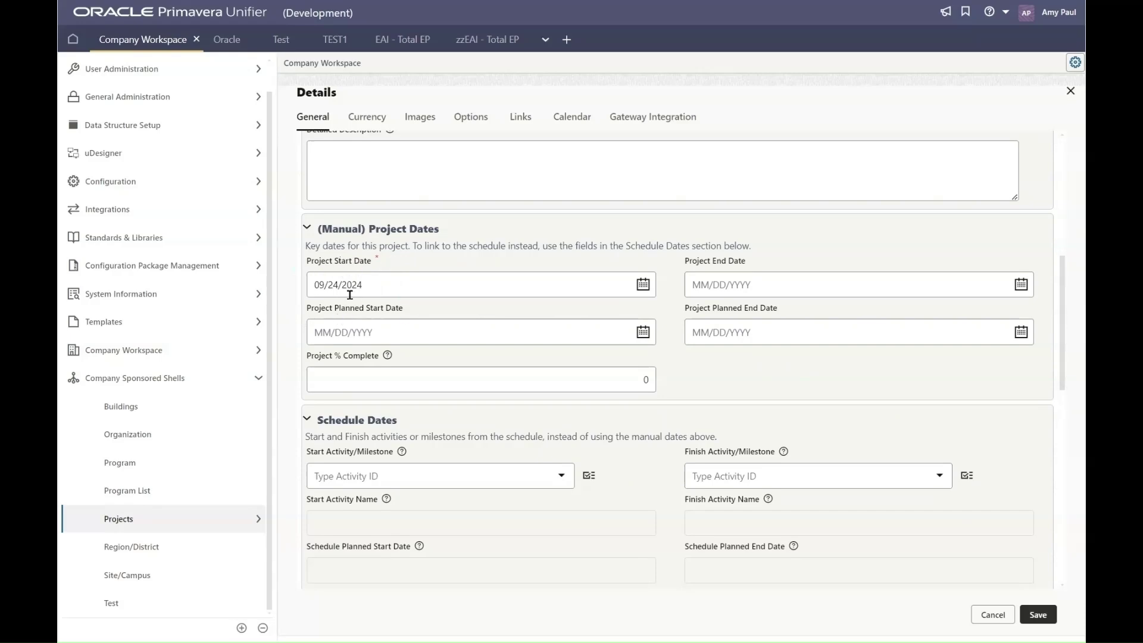
pyautogui.scroll(-10, 588, 322)
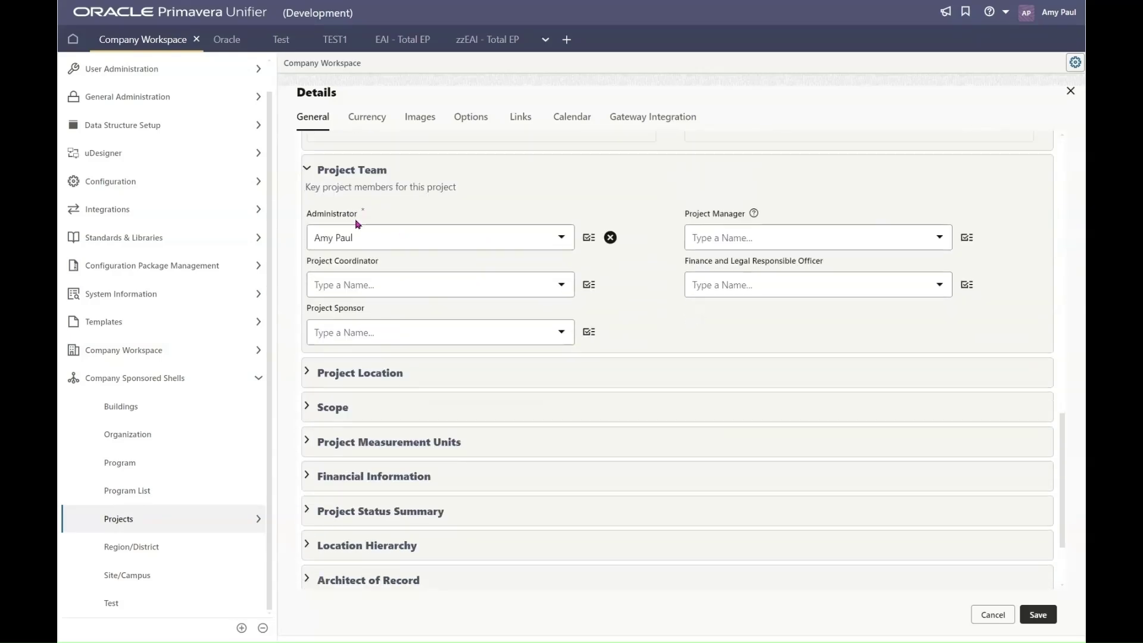
pyautogui.scroll(-2, 366, 242)
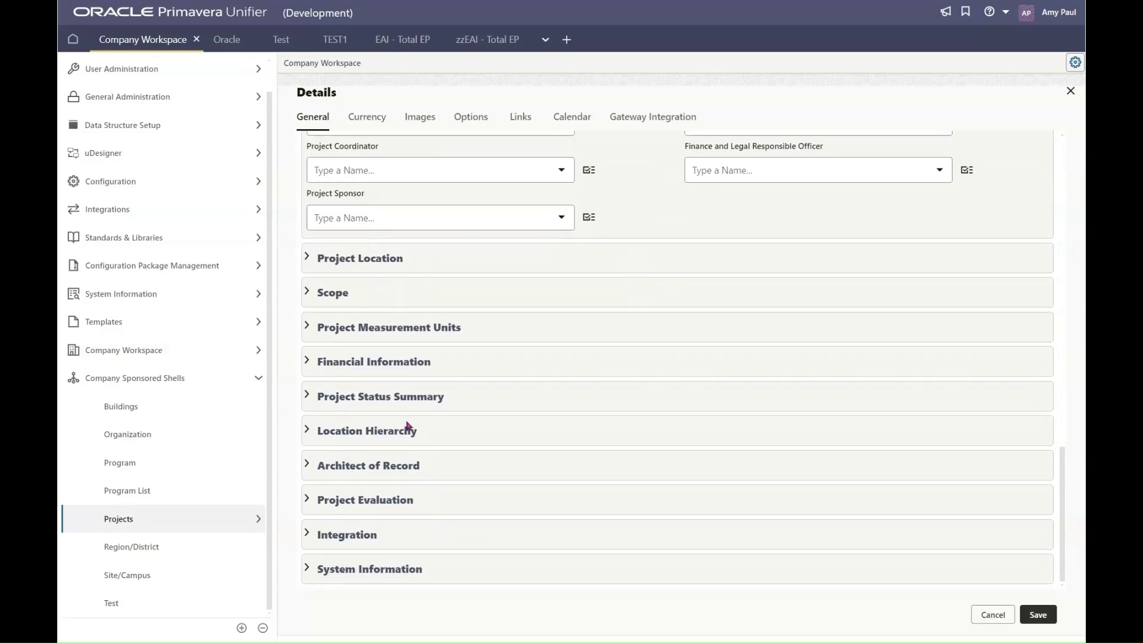
pyautogui.click(421, 573)
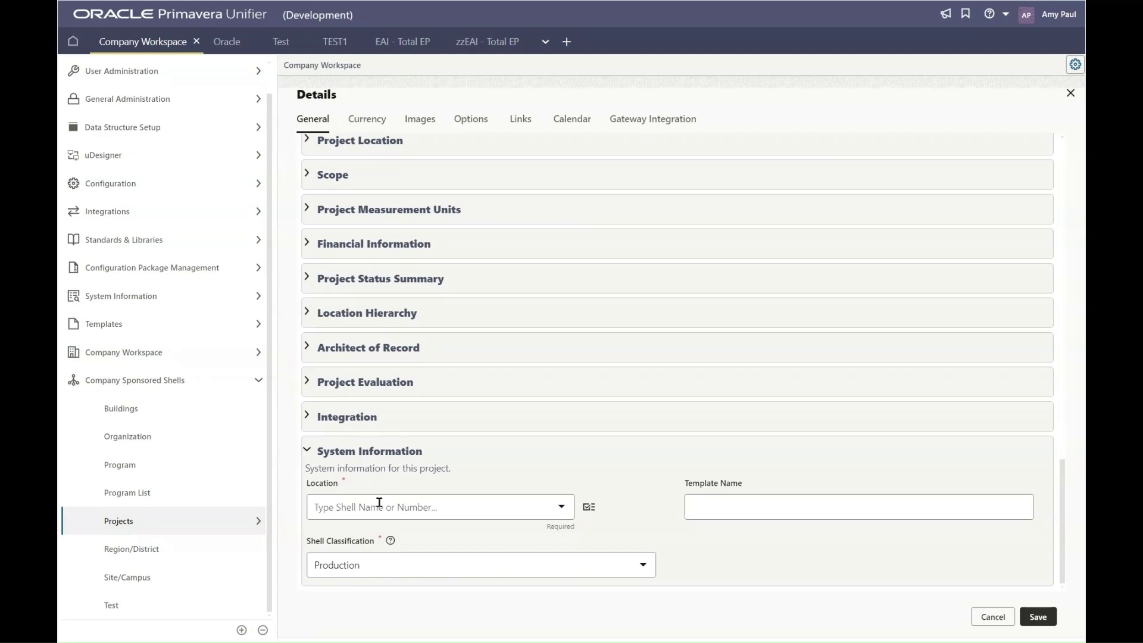
pyautogui.click(588, 510)
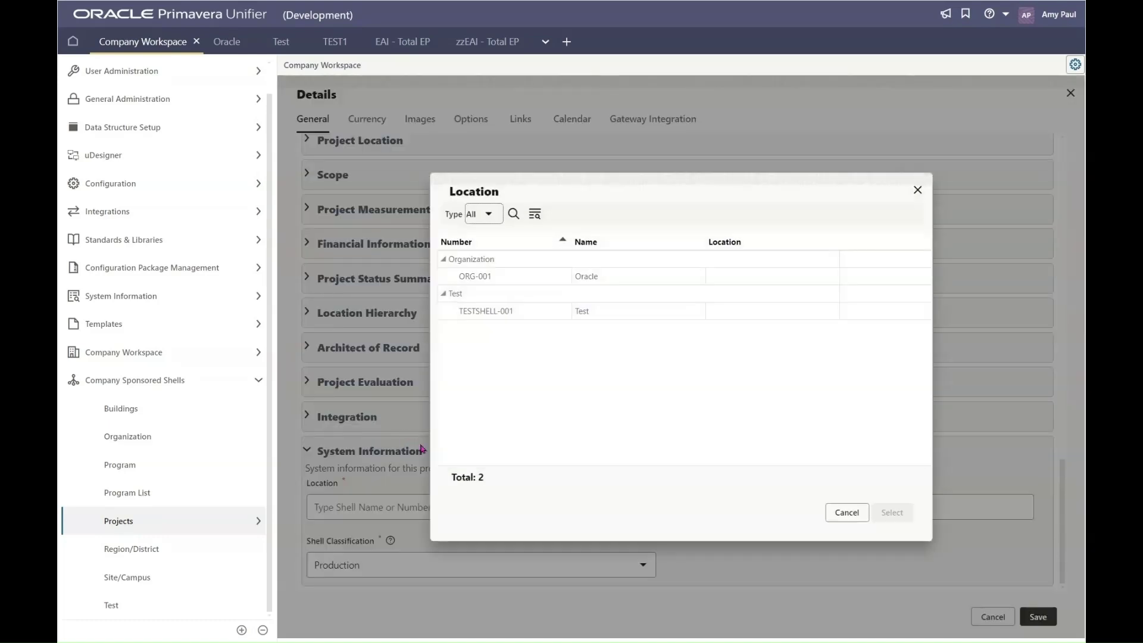
pyautogui.click(475, 312)
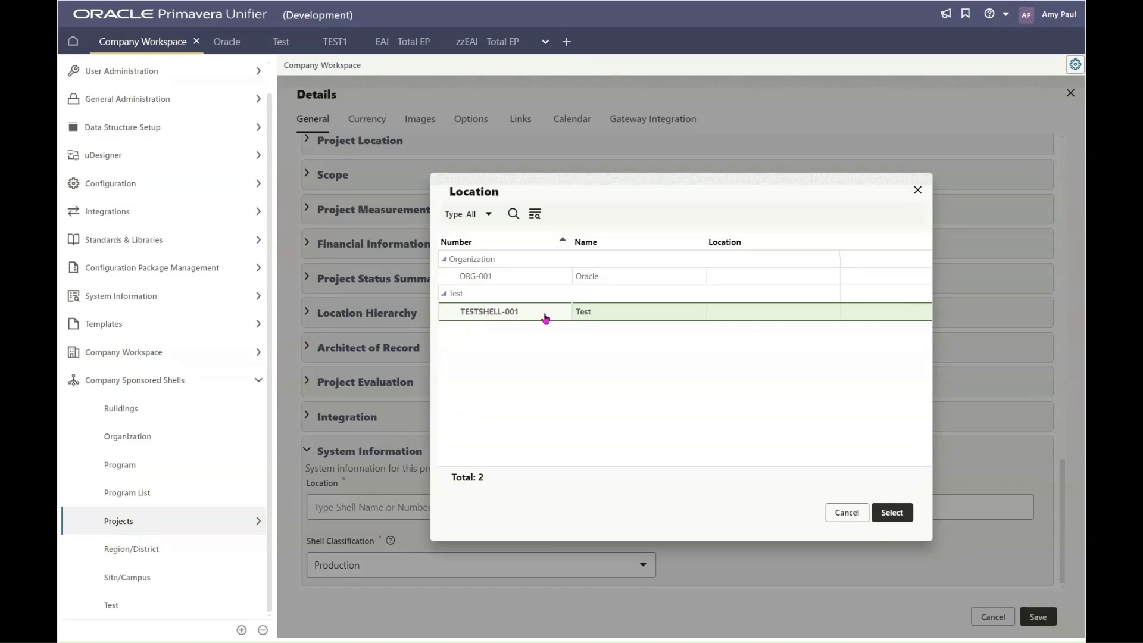
pyautogui.click(897, 513)
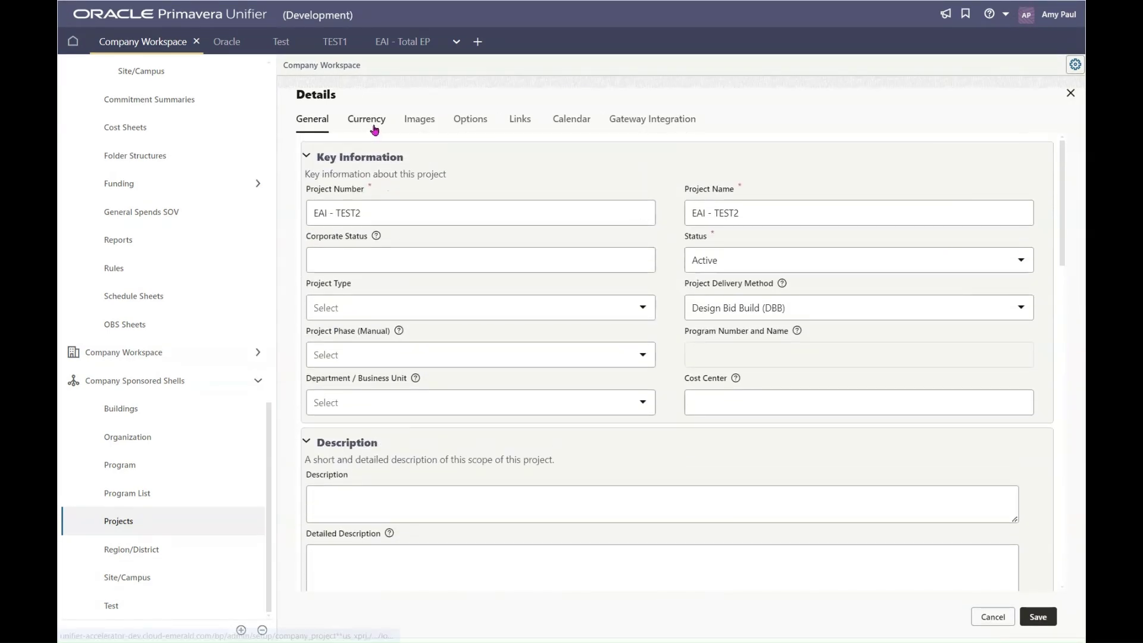
# Set the new project's default currency to United States Dollar (USD).
pyautogui.click(367, 118)
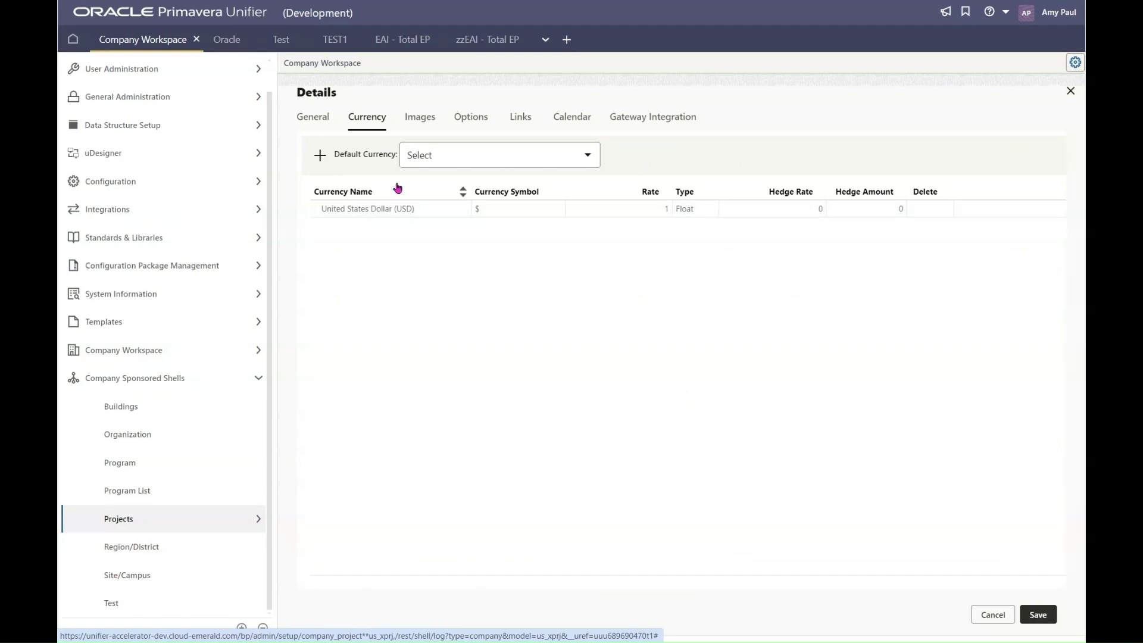
pyautogui.click(424, 156)
pyautogui.click(457, 222)
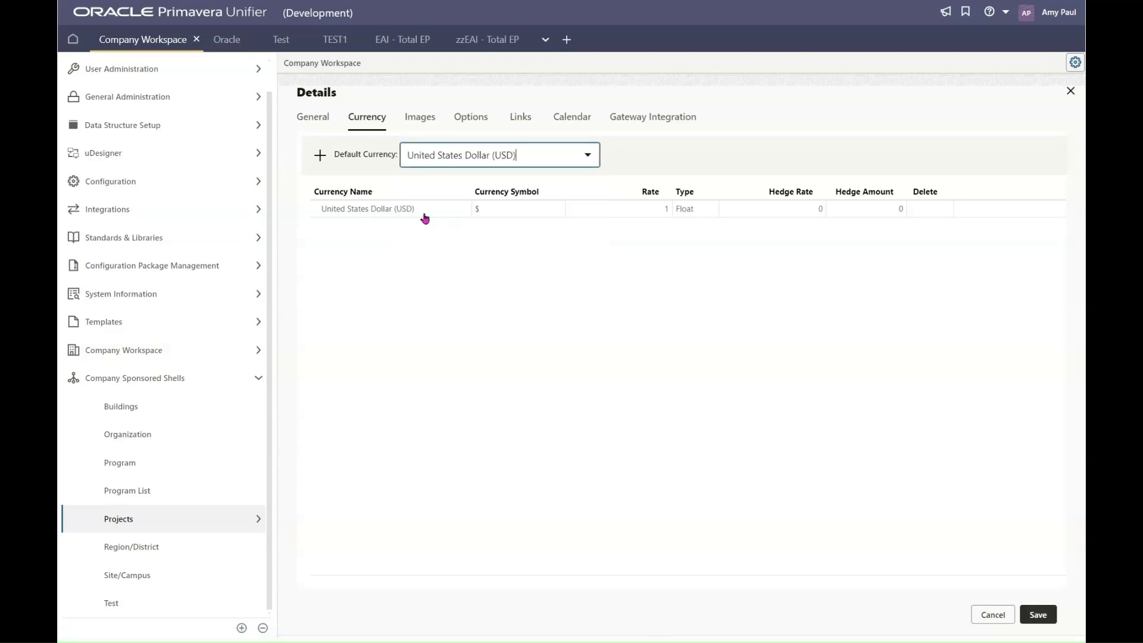
# Review the new project's general details, save EAI - TEST2 and confirm its creation from the EAI - Test template.
pyautogui.click(314, 121)
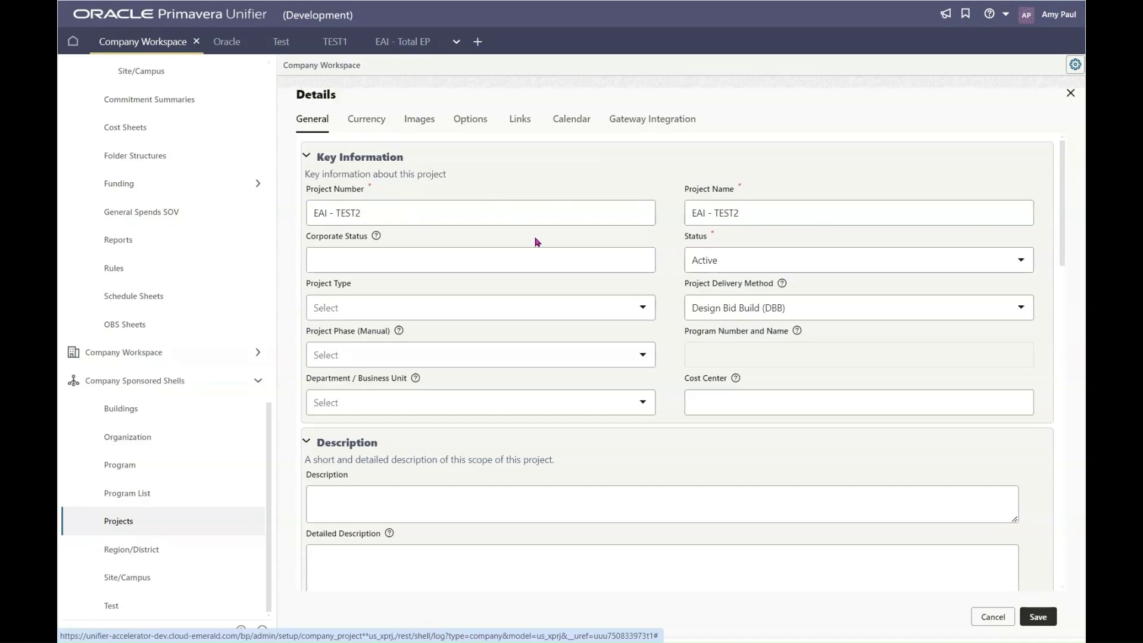
pyautogui.scroll(-3, 556, 356)
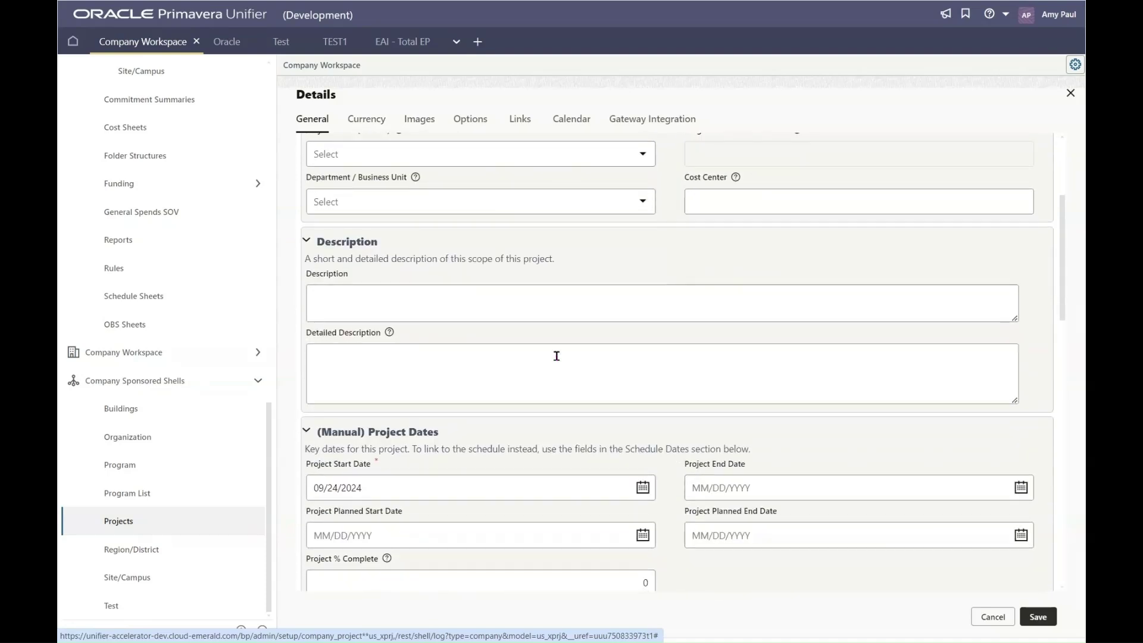
pyautogui.scroll(-3, 557, 356)
pyautogui.scroll(1, 557, 356)
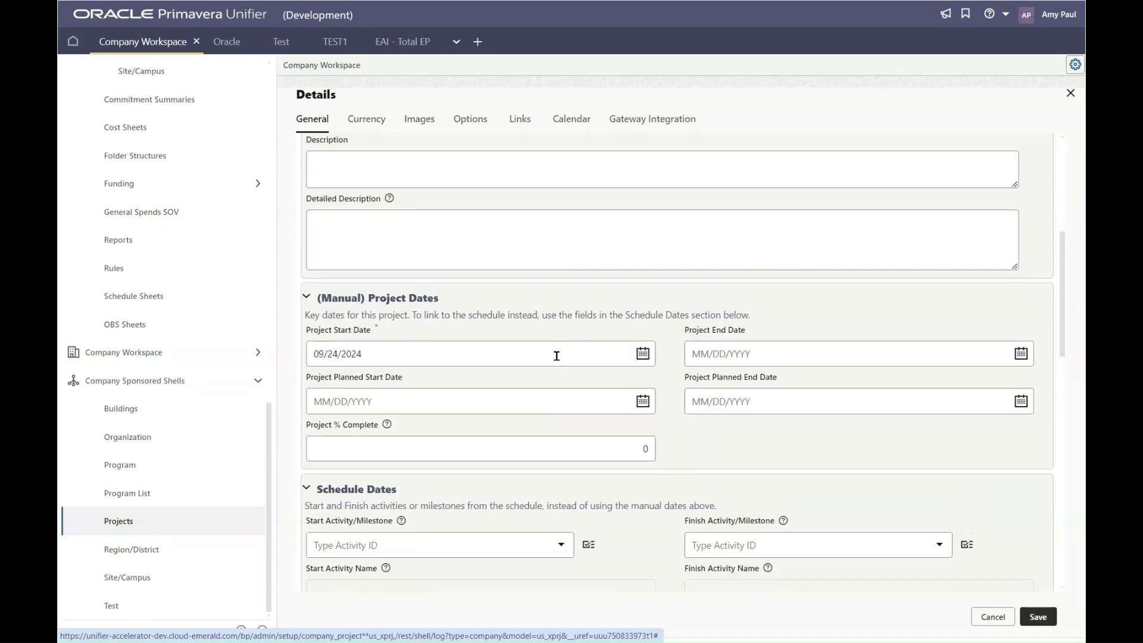
pyautogui.scroll(5, 556, 356)
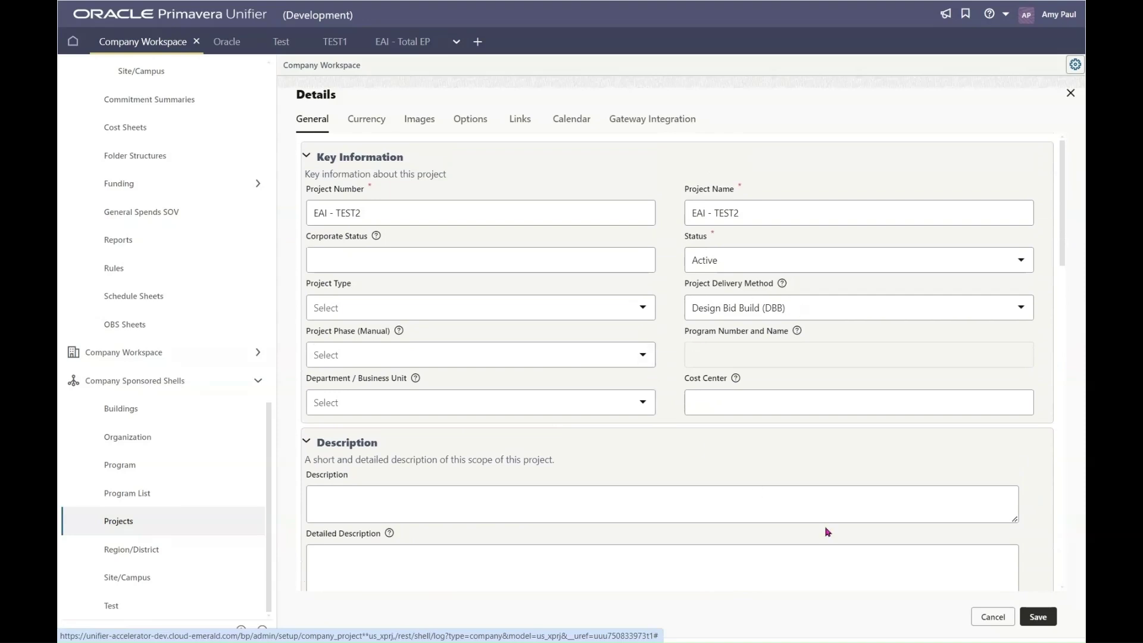
pyautogui.click(1039, 618)
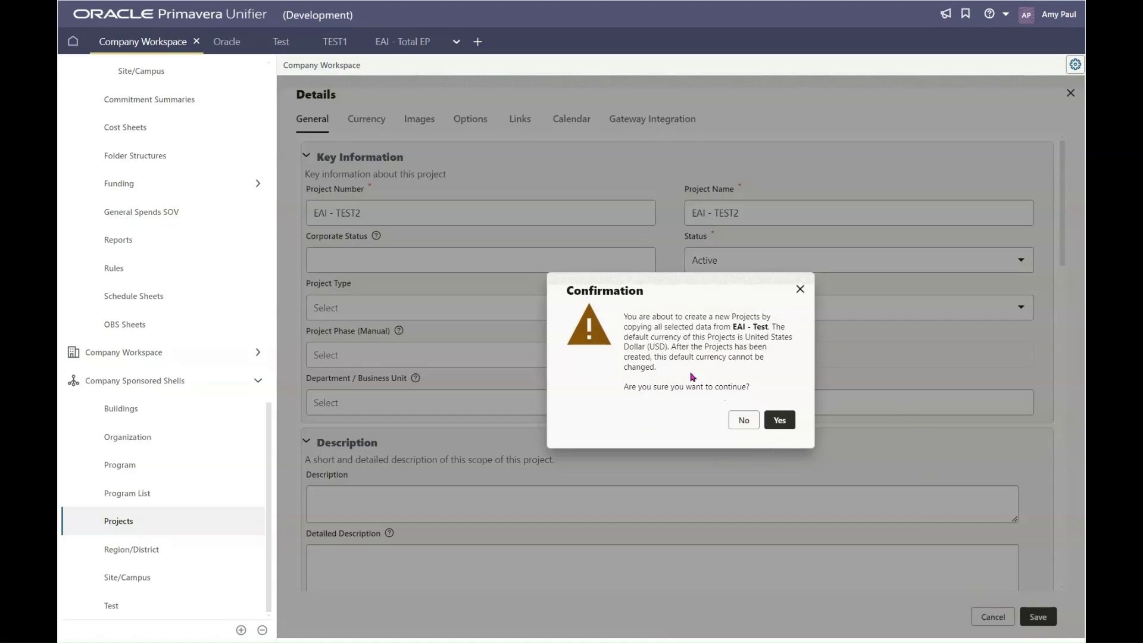
pyautogui.click(780, 420)
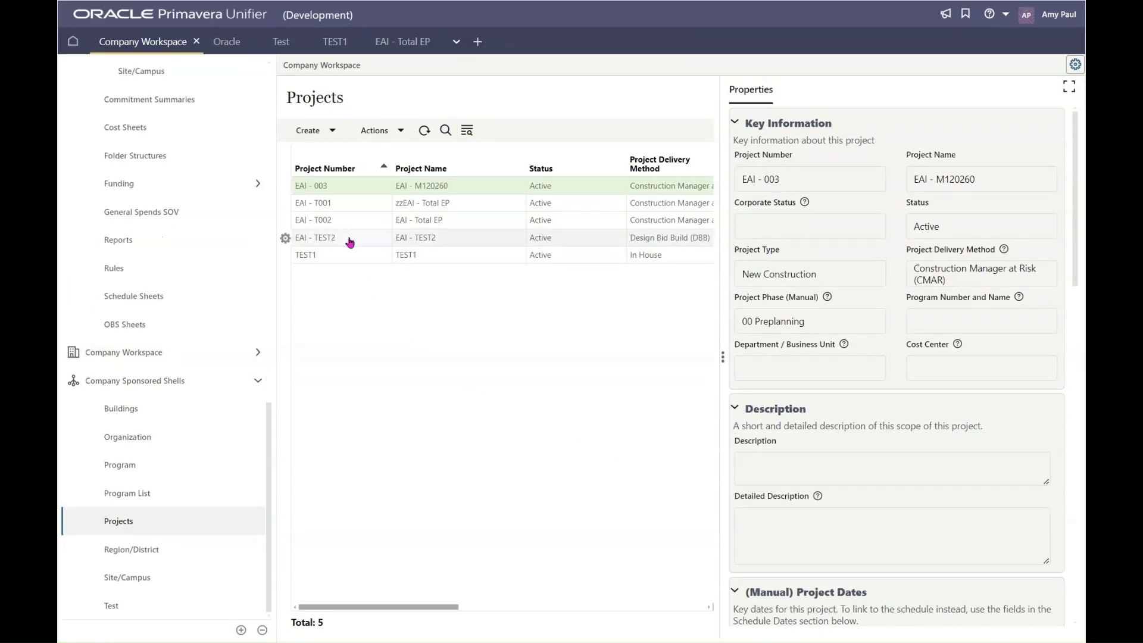
# Open the EAI - TEST2 project from the Projects list and expand its User Administration settings.
pyautogui.click(350, 241)
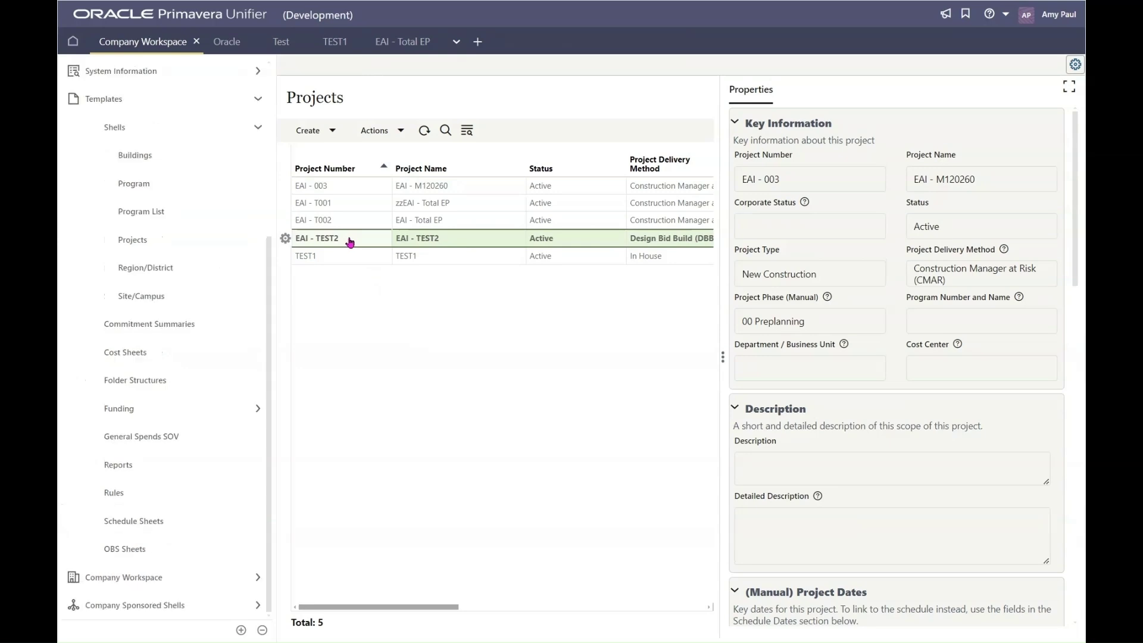
pyautogui.scroll(-2, 212, 396)
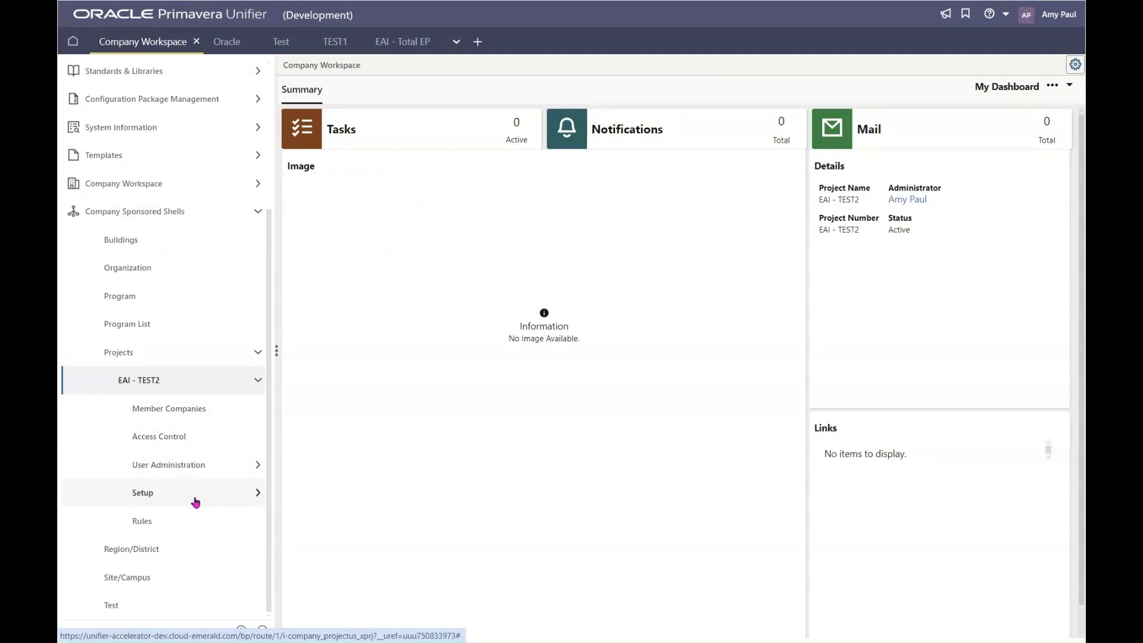
pyautogui.click(173, 465)
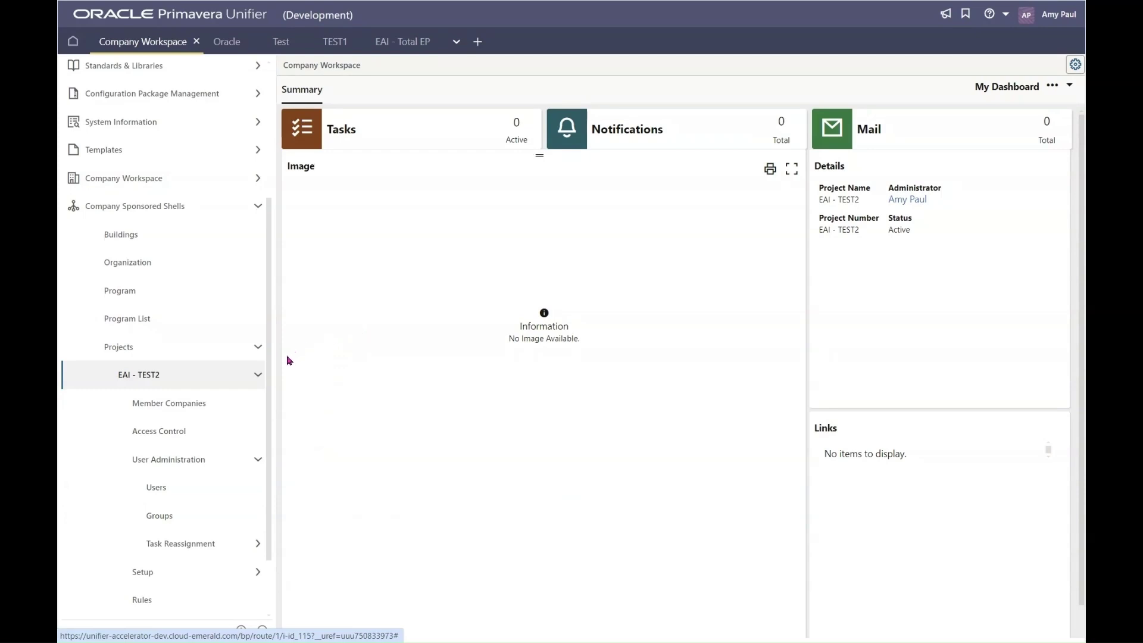
# Search the shell locations for test2 and open the EAI - TEST2 project in its own workspace tab.
pyautogui.click(479, 46)
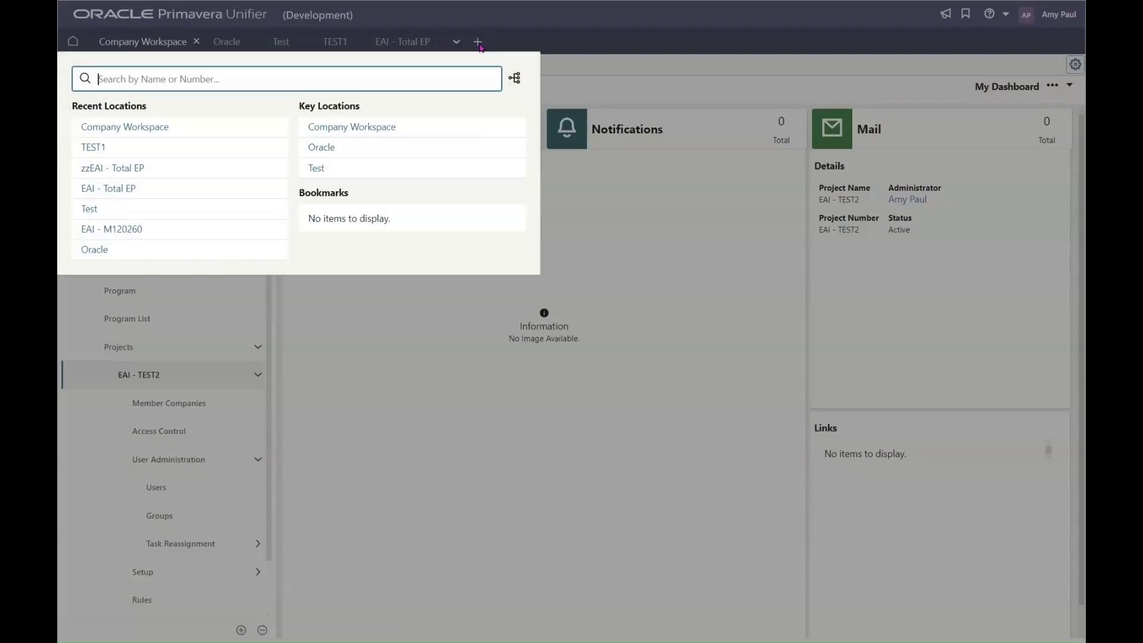
pyautogui.write('test2')
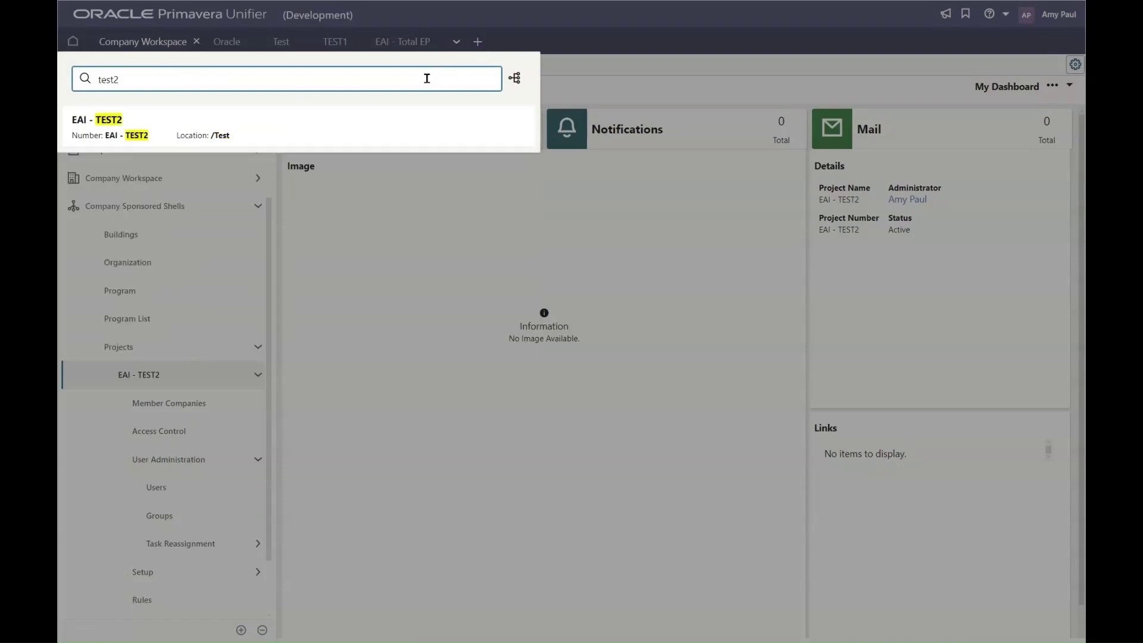
pyautogui.click(147, 119)
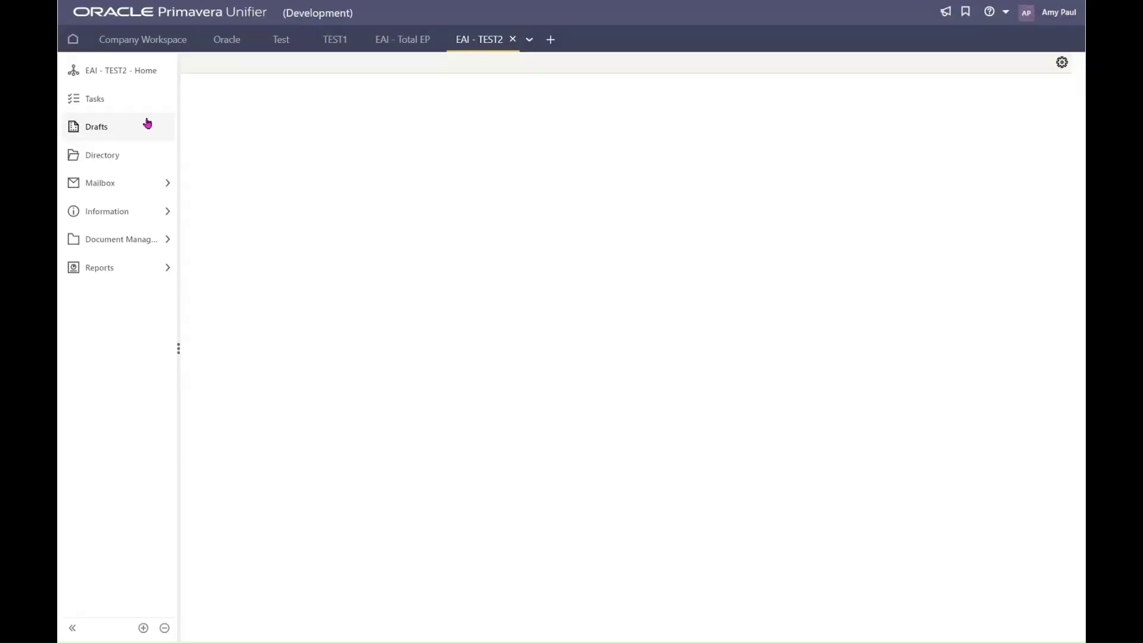